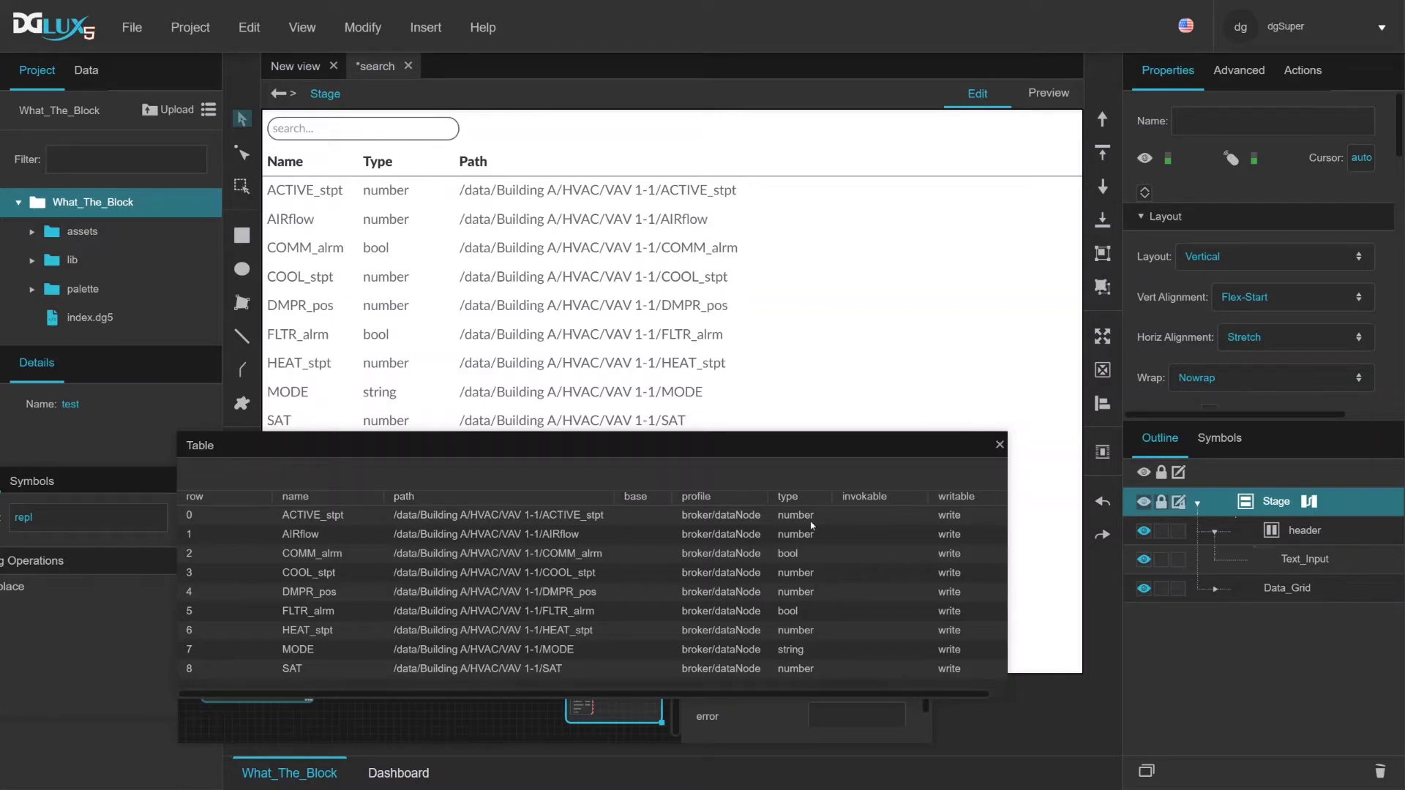
# Step: Add a table Filter block beside listNode in the dataflow and connect listNode's children table to its input
pyautogui.click(1000, 443)
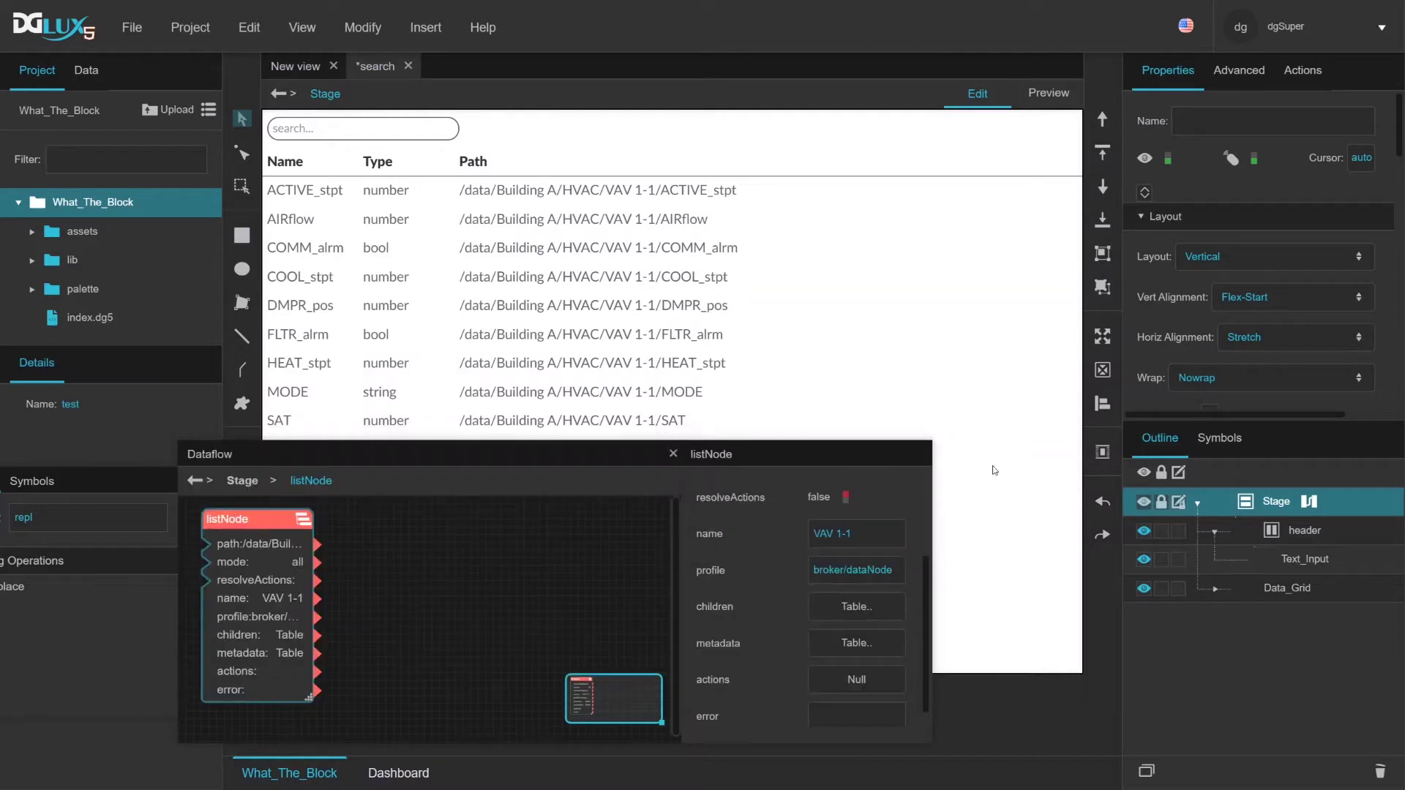
pyautogui.moveTo(624, 461); pyautogui.dragTo(816, 366)
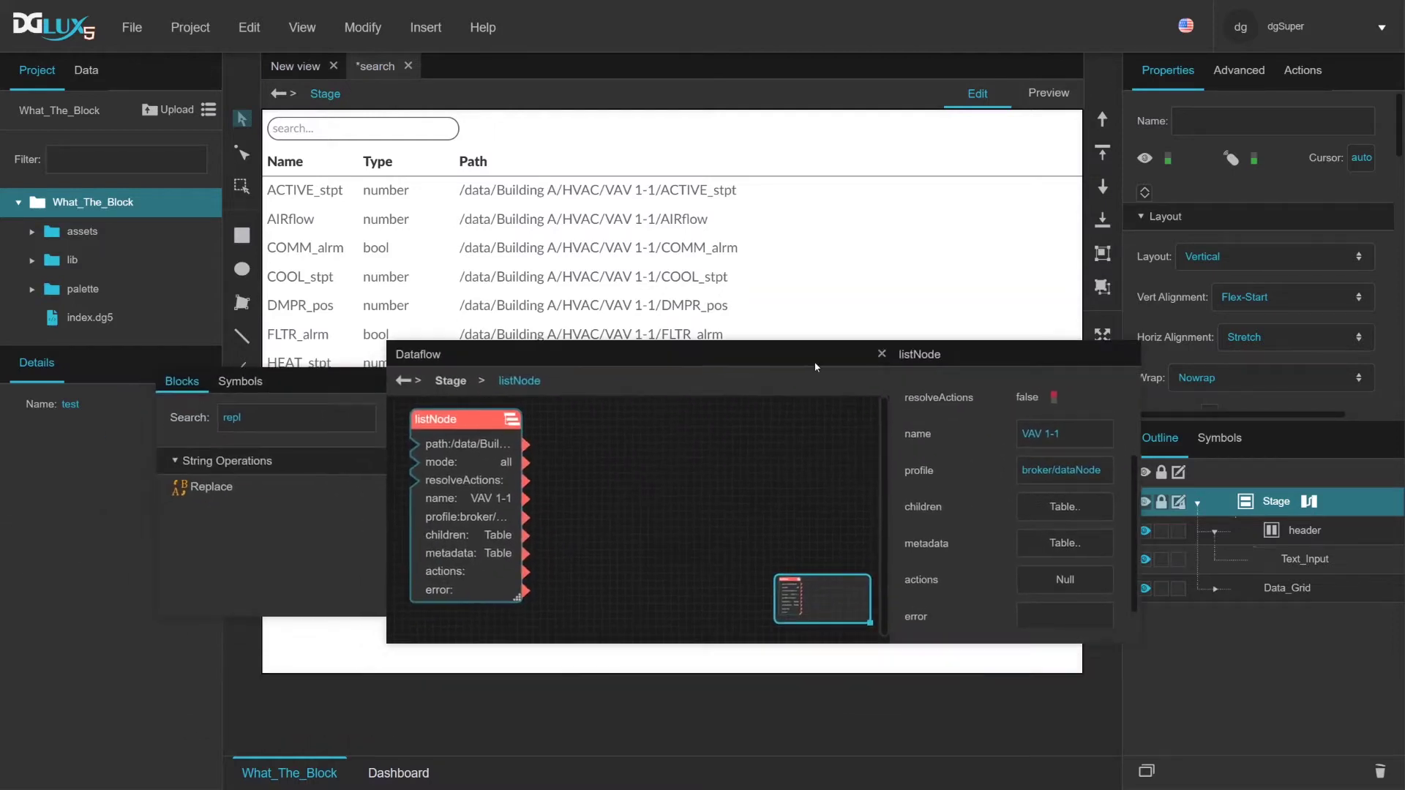
pyautogui.doubleClick(256, 425)
pyautogui.write('fil')
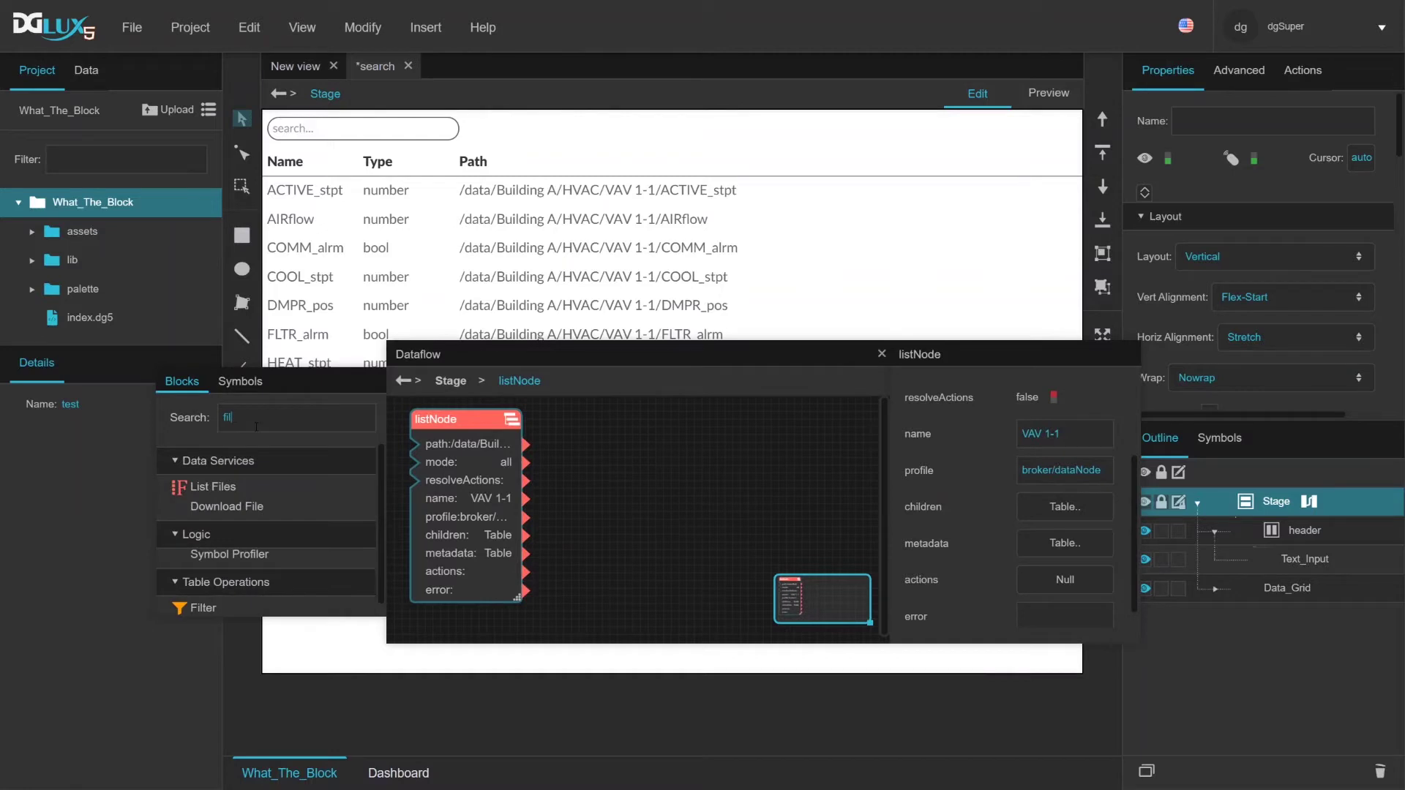
pyautogui.moveTo(181, 607); pyautogui.dragTo(611, 417)
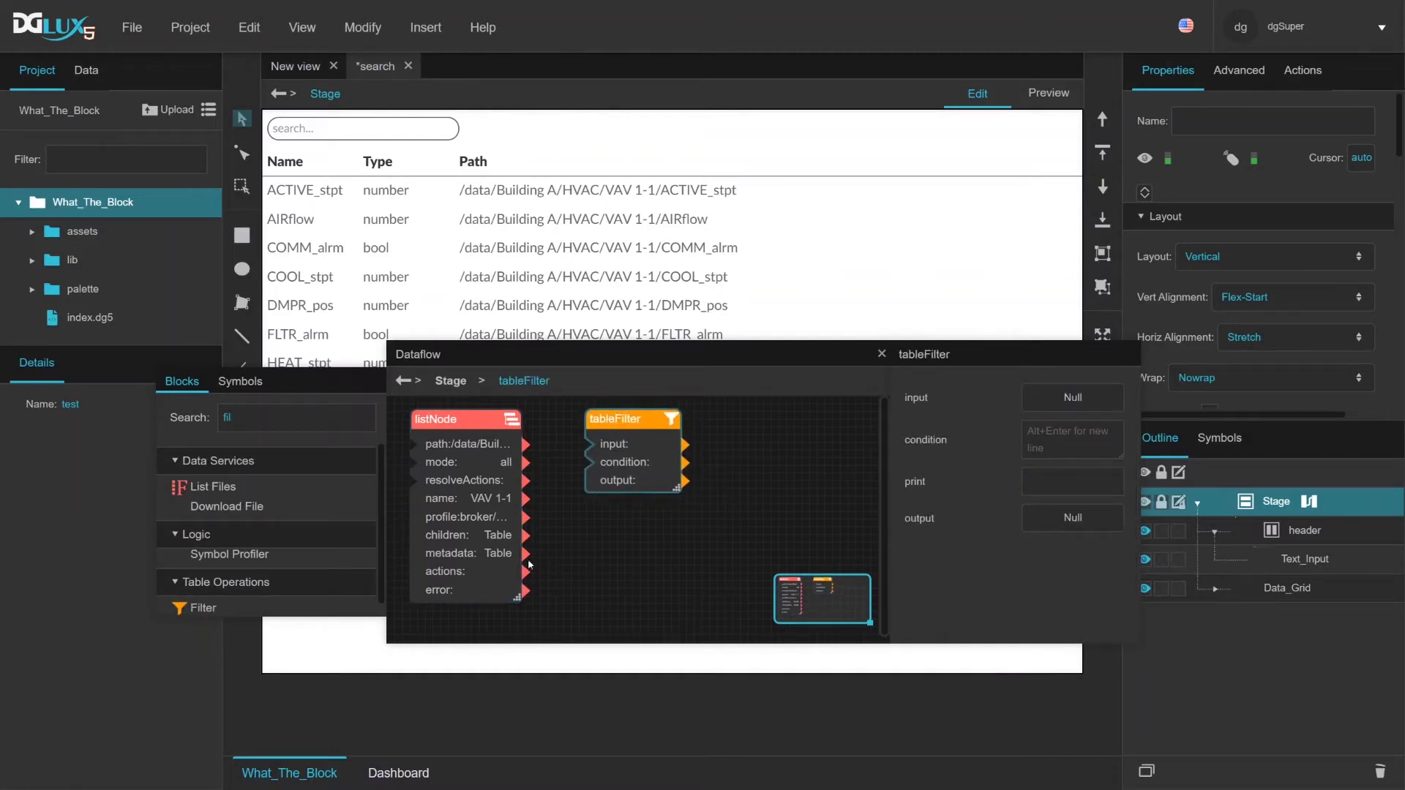
pyautogui.moveTo(525, 537); pyautogui.dragTo(613, 448)
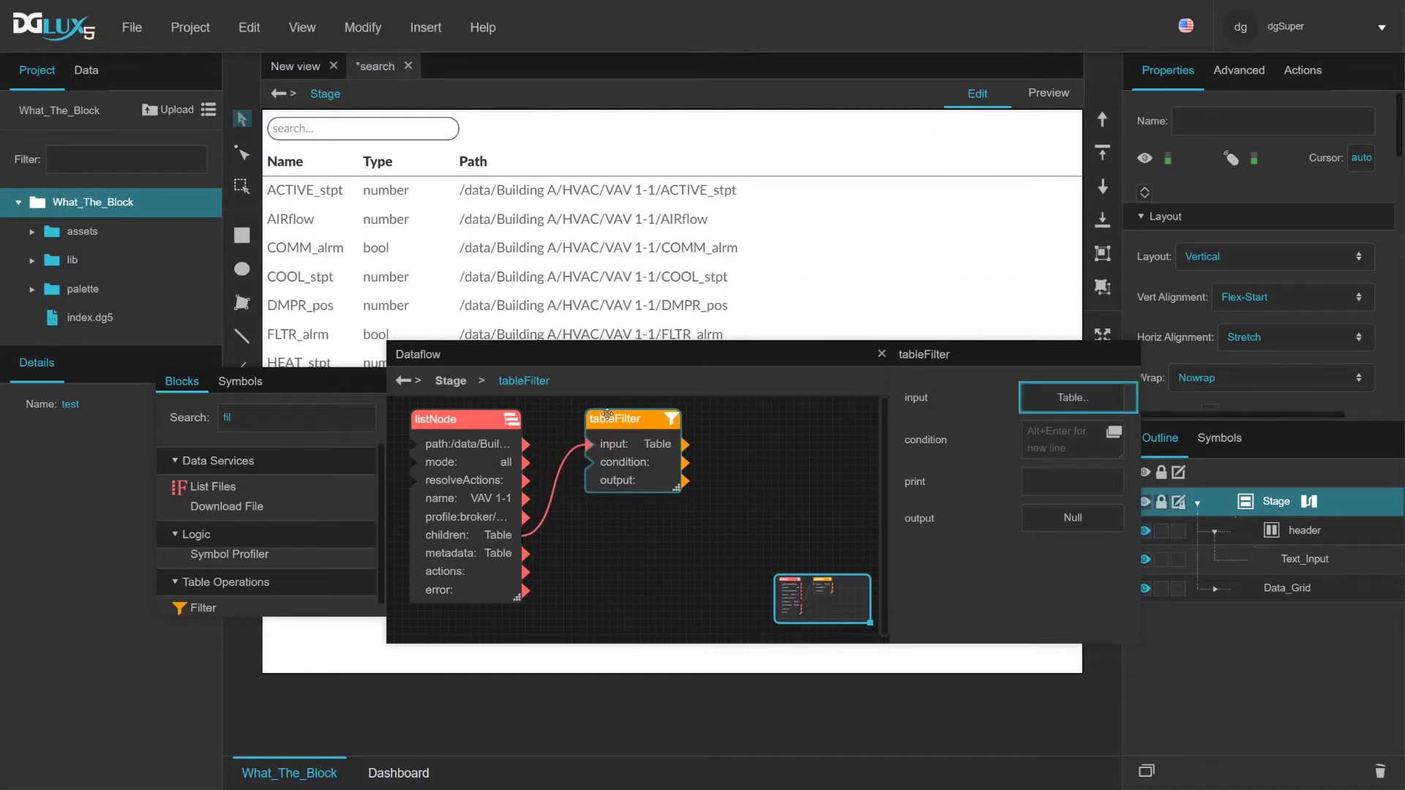
pyautogui.moveTo(616, 419); pyautogui.dragTo(671, 417)
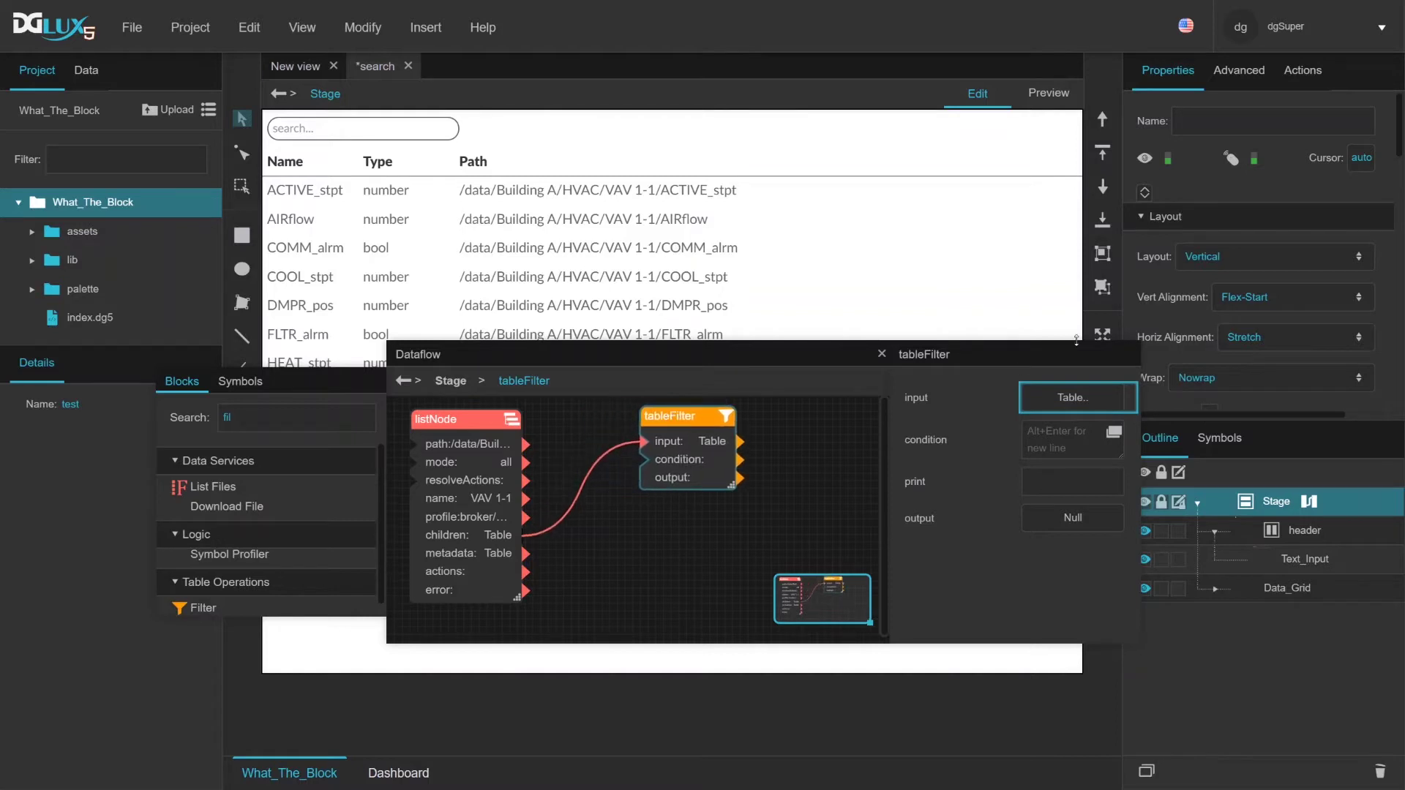
# Step: Examine the table filter's input table, including its name column
pyautogui.click(1070, 400)
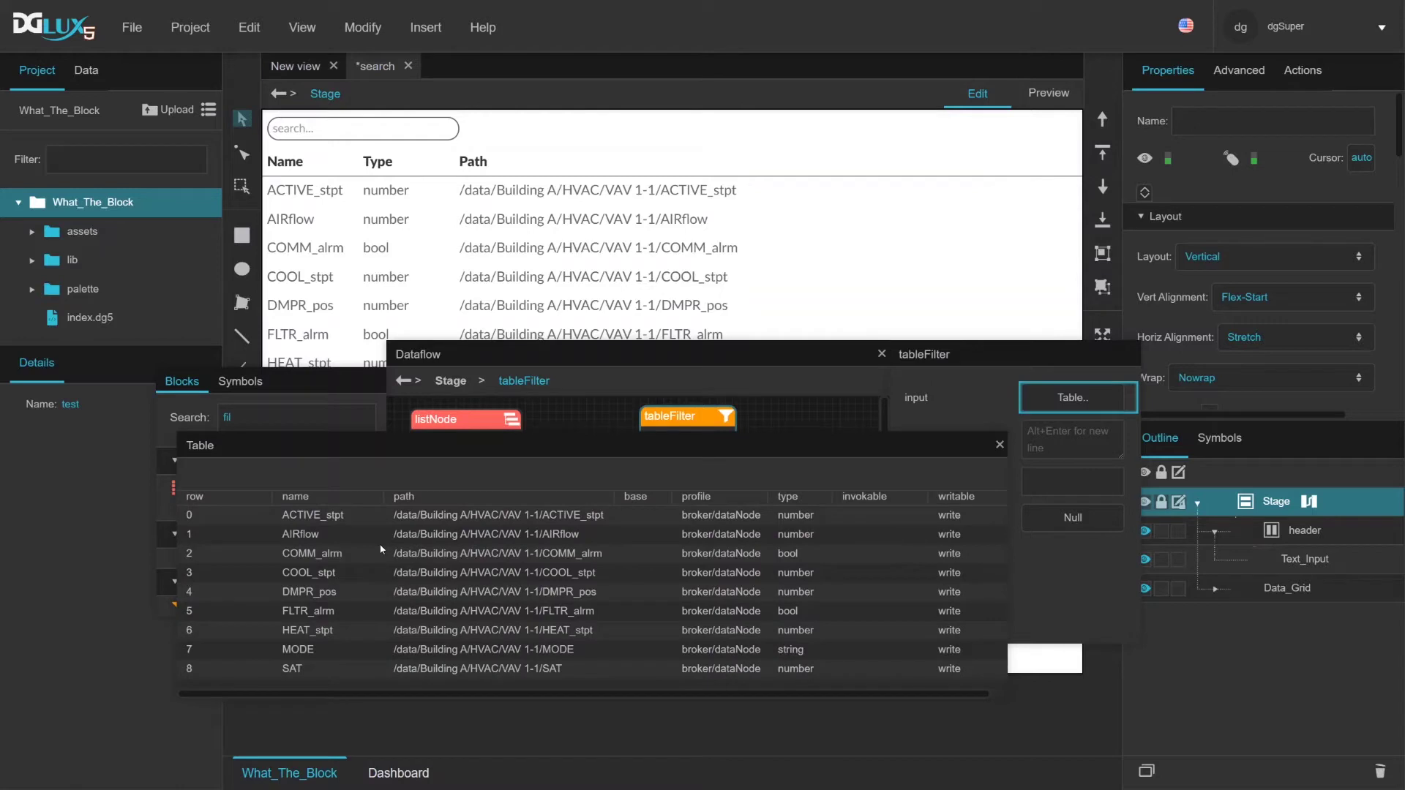
pyautogui.moveTo(439, 452); pyautogui.dragTo(441, 501)
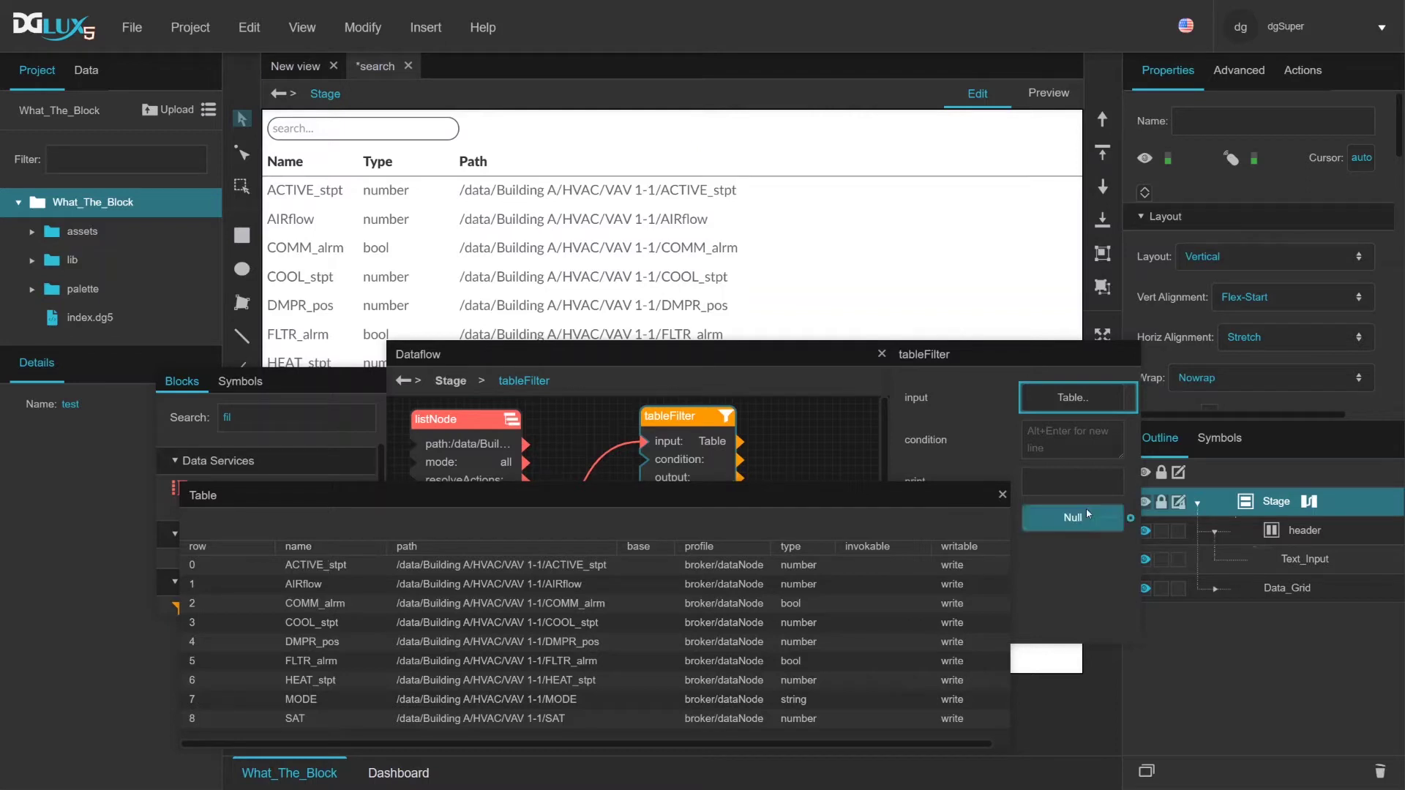
pyautogui.click(1002, 496)
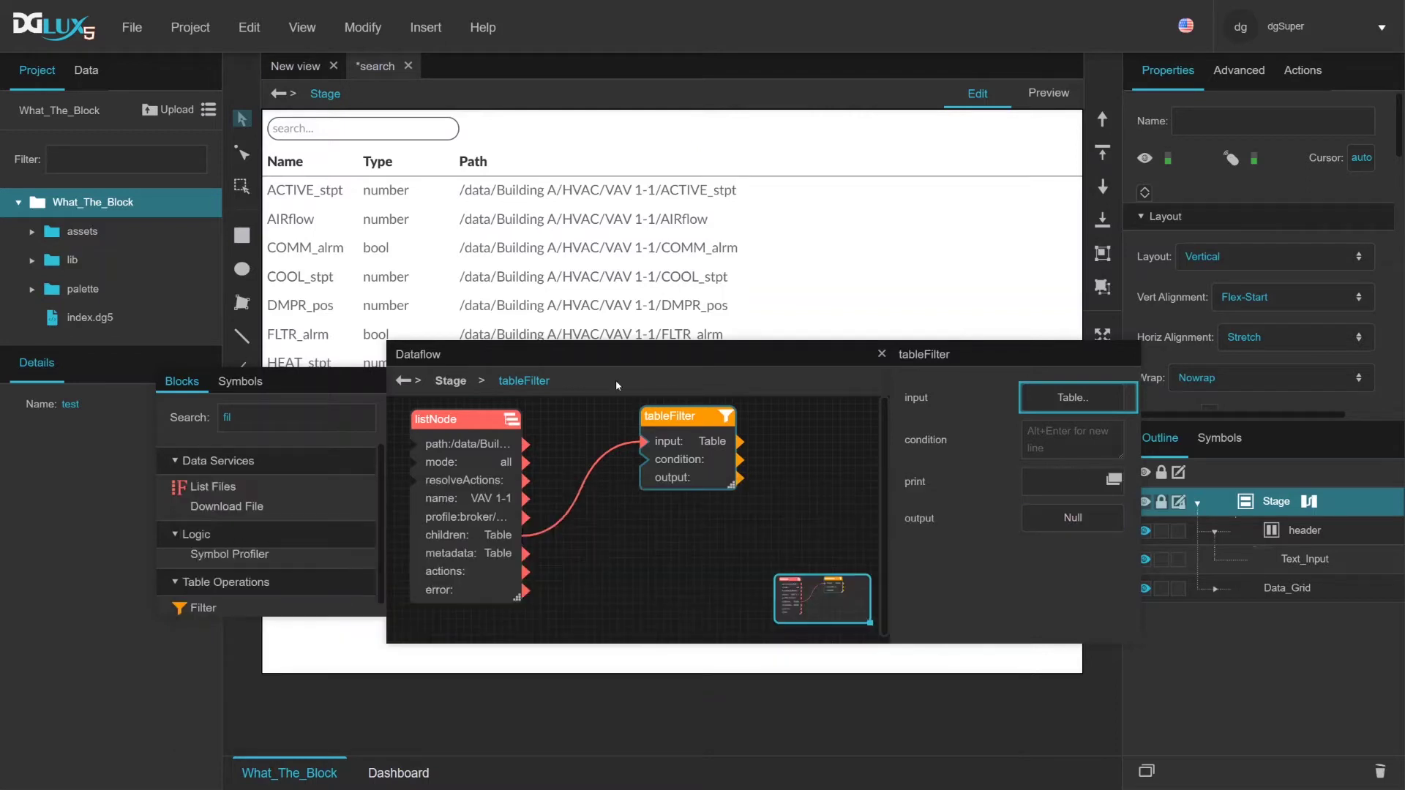
# Step: Shift the tableFilter block closer to listNode and add a Replace string block below it
pyautogui.moveTo(676, 413); pyautogui.dragTo(643, 414)
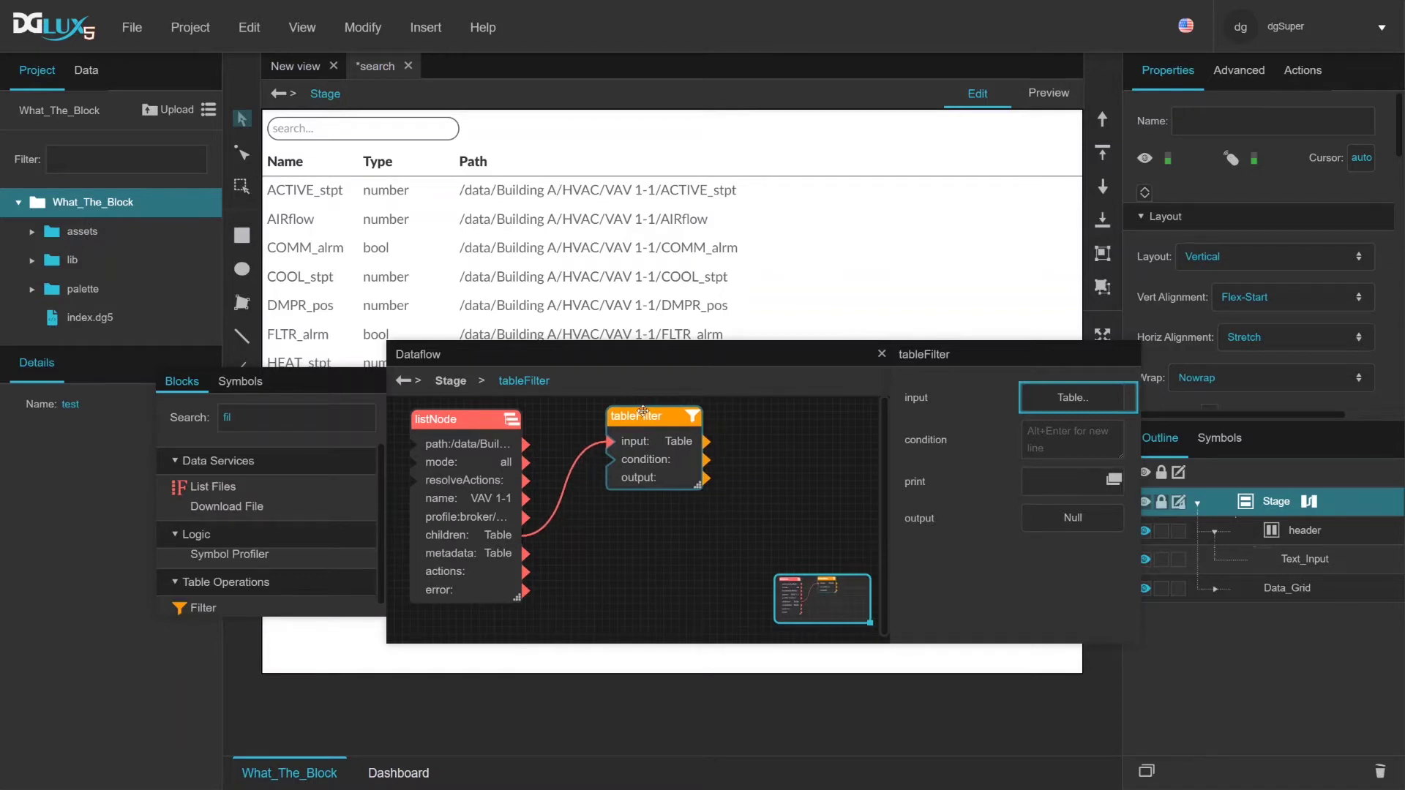
pyautogui.doubleClick(256, 406)
pyautogui.write('repl')
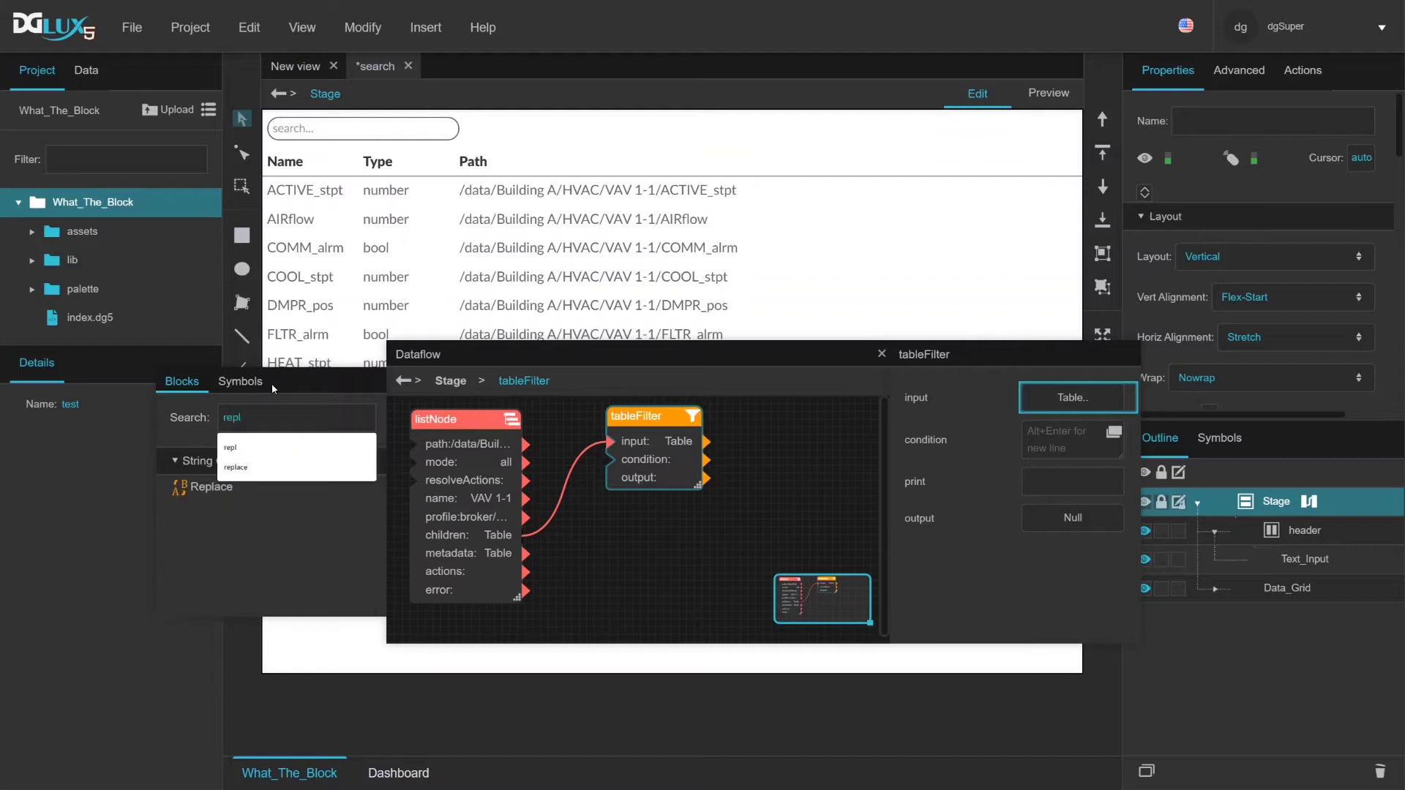
pyautogui.moveTo(201, 489); pyautogui.dragTo(628, 517)
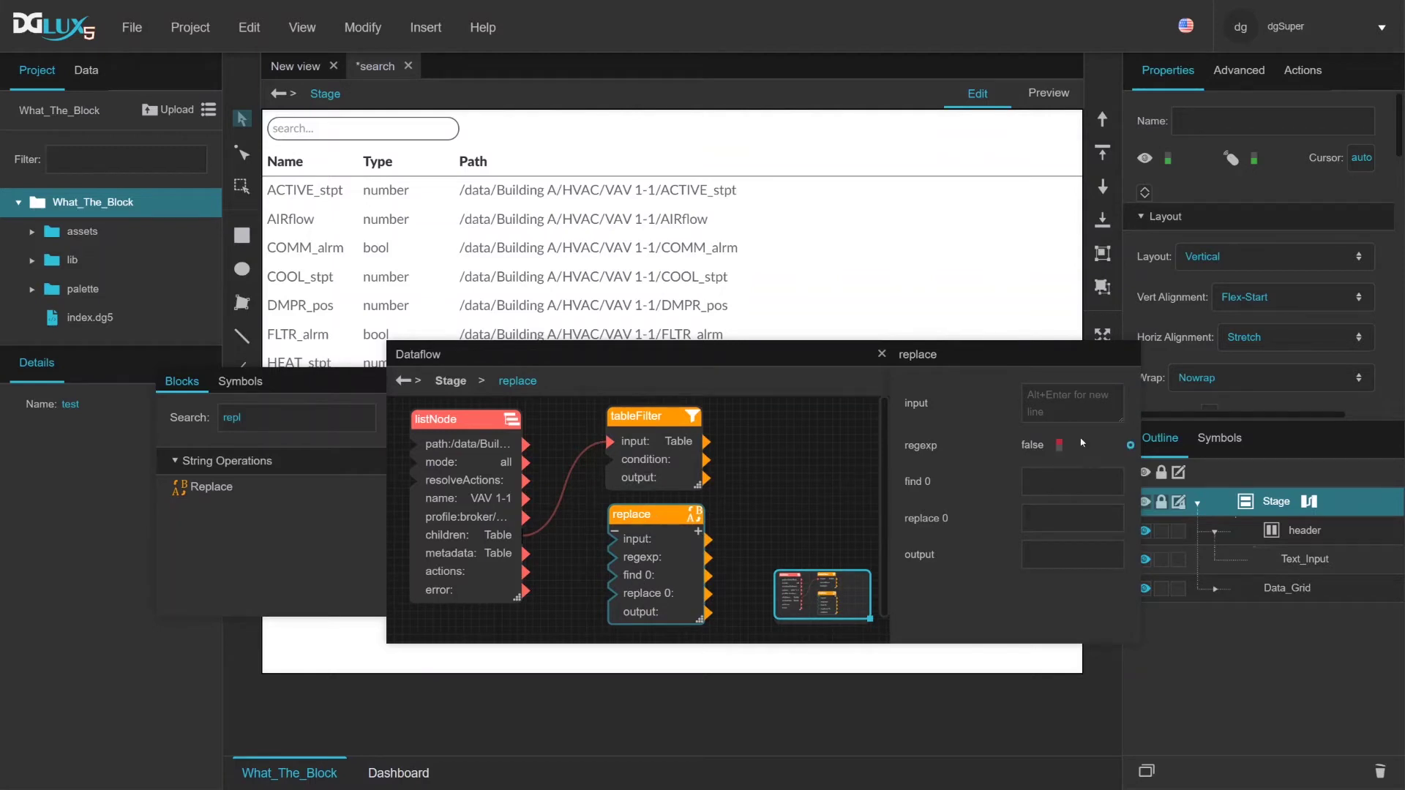
# Step: Set the Replace block's input to name.toLowerCase().indexOf('<search>'.toLowerCase()) > -1
pyautogui.click(1113, 397)
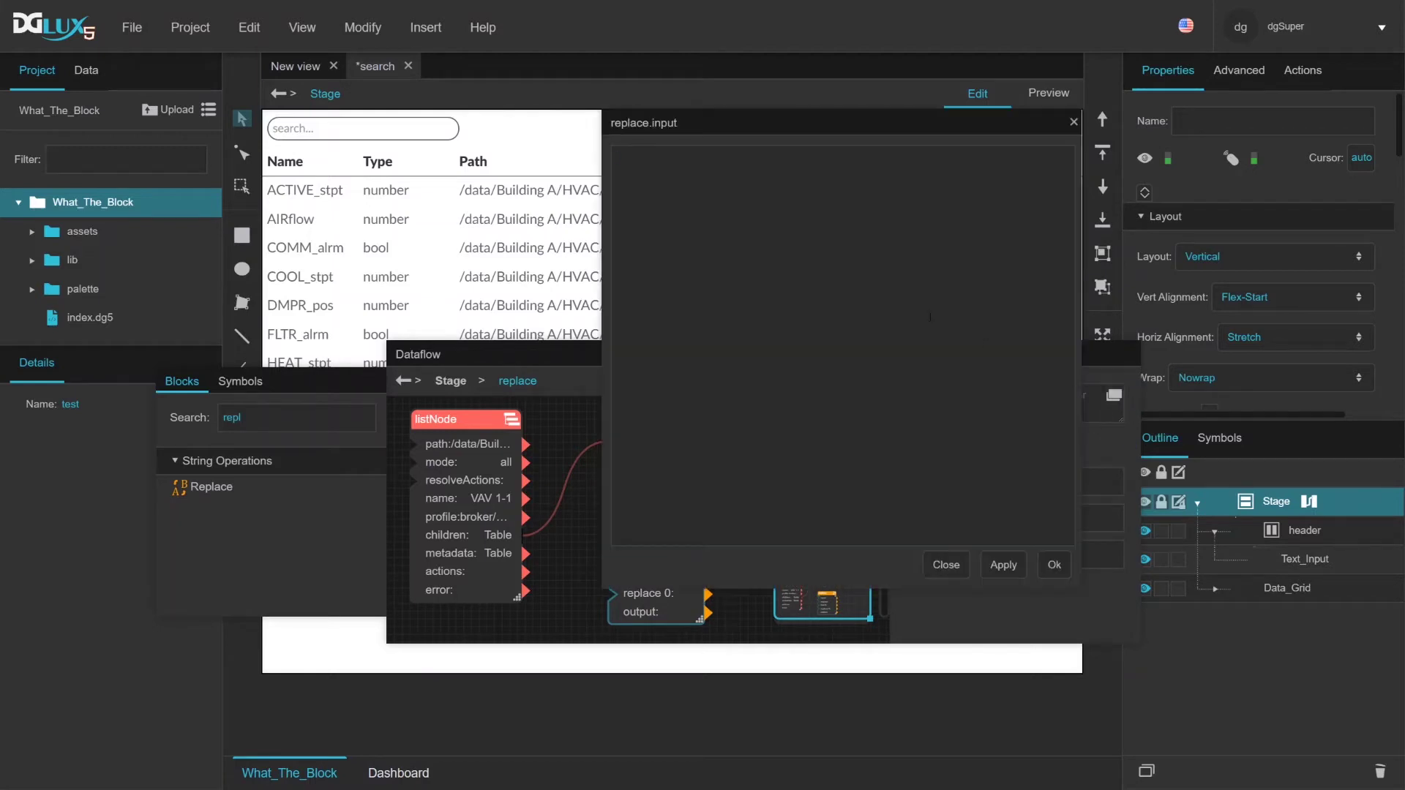
pyautogui.write('name.toLowerCase')
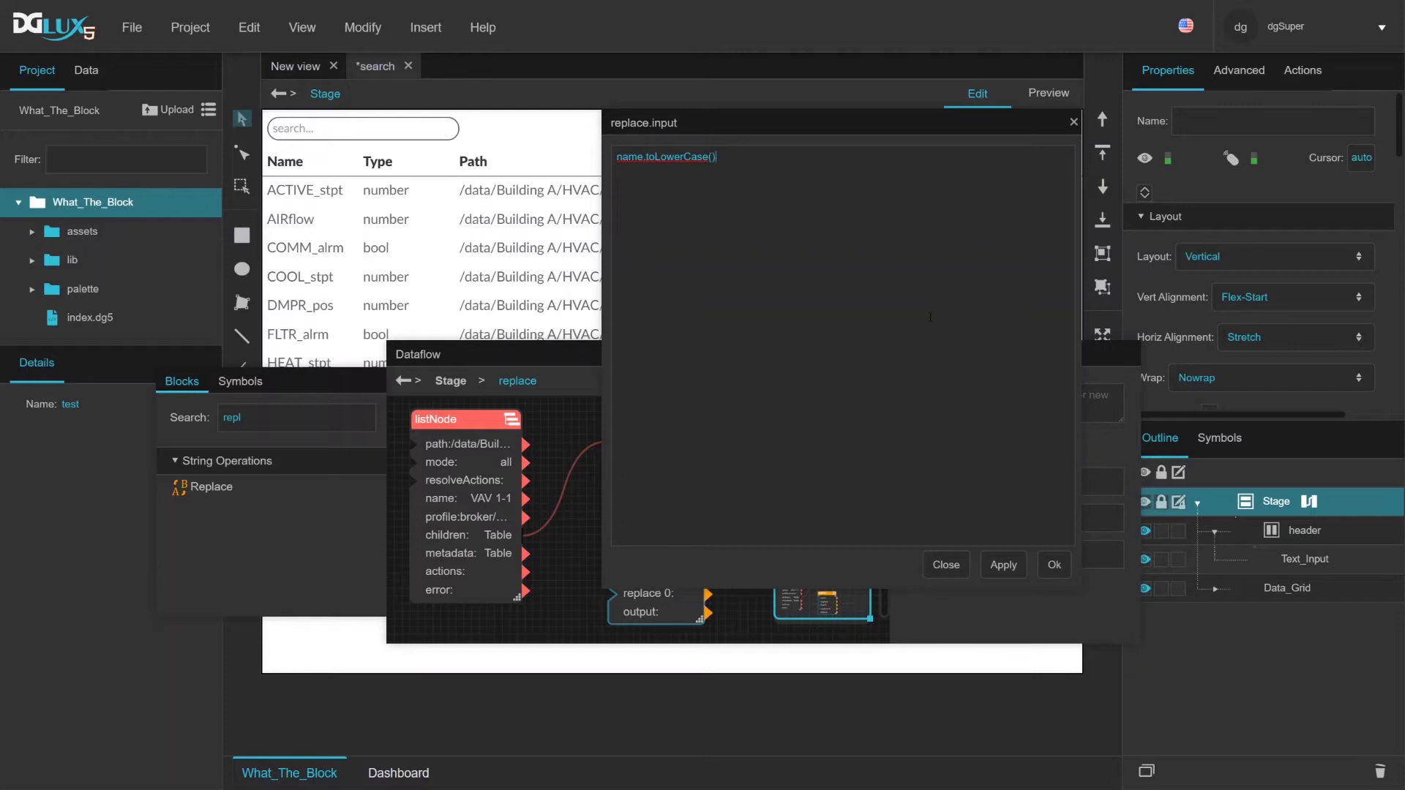
pyautogui.write('().indexO')
pyautogui.write("f('<search>'.tolLowerCase(")
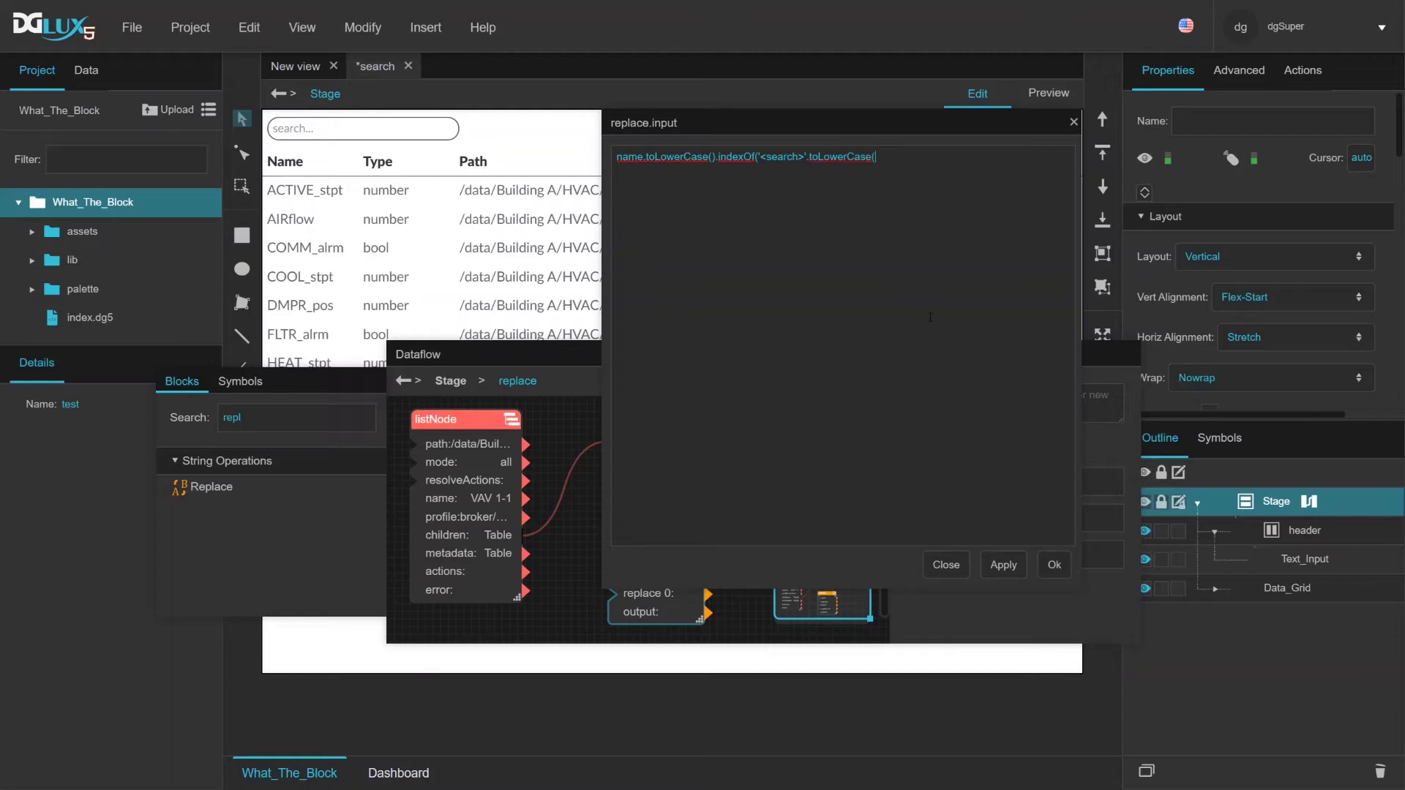
pyautogui.write(')')
pyautogui.click(1054, 565)
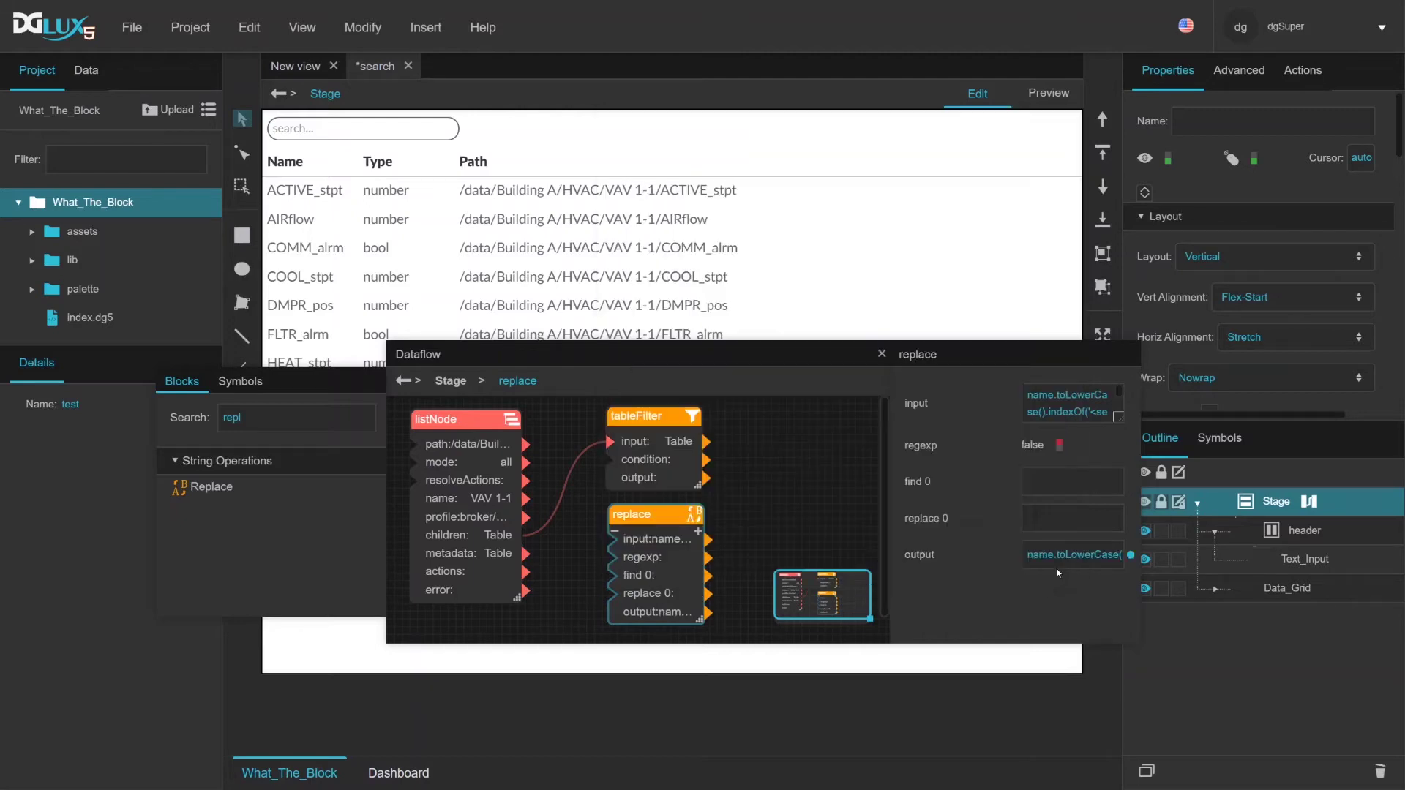
# Step: Set the Replace block's find 0 to <search> and bind replace 0 to the Text_Input's value
pyautogui.click(1043, 472)
pyautogui.write('<search>')
pyautogui.click(1305, 560)
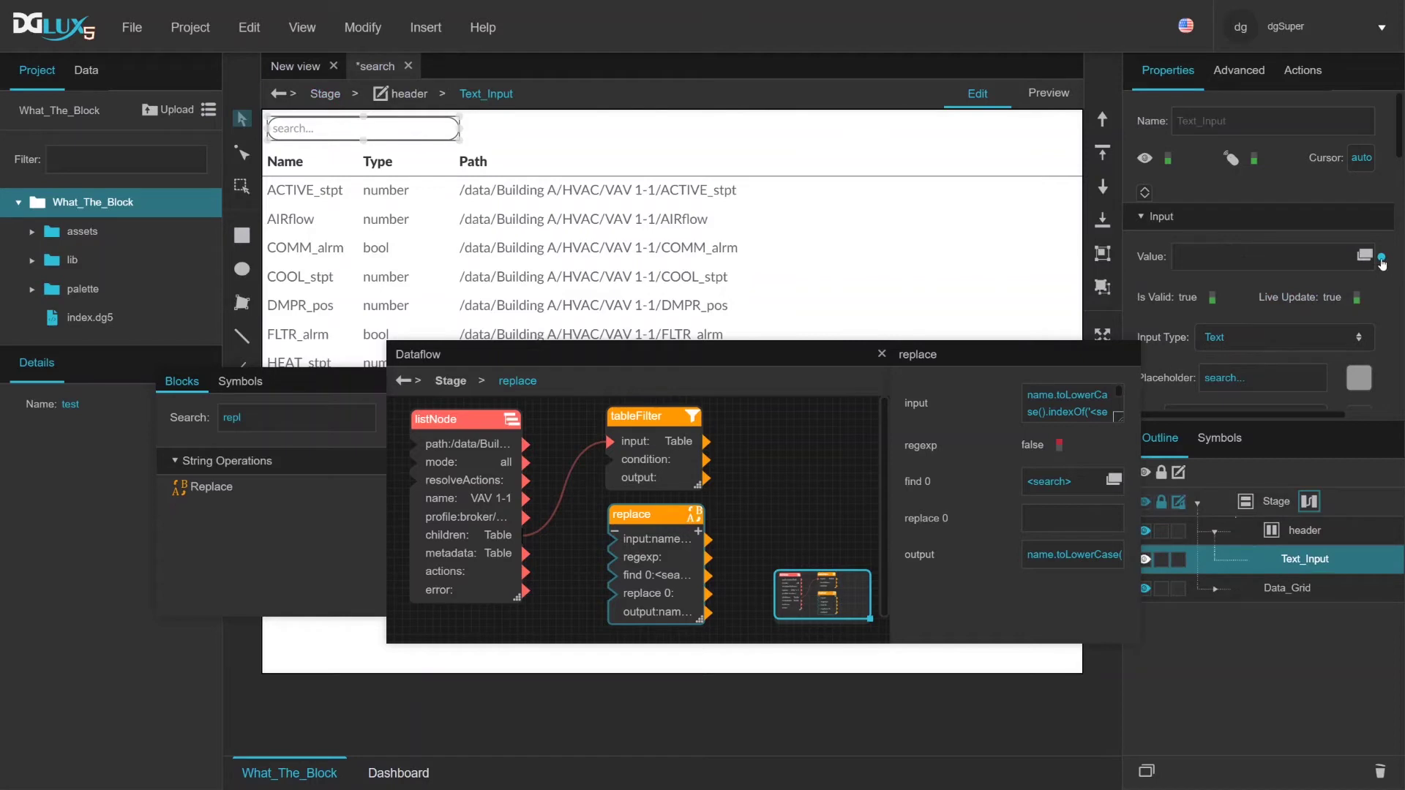
pyautogui.moveTo(1382, 259); pyautogui.dragTo(1058, 523)
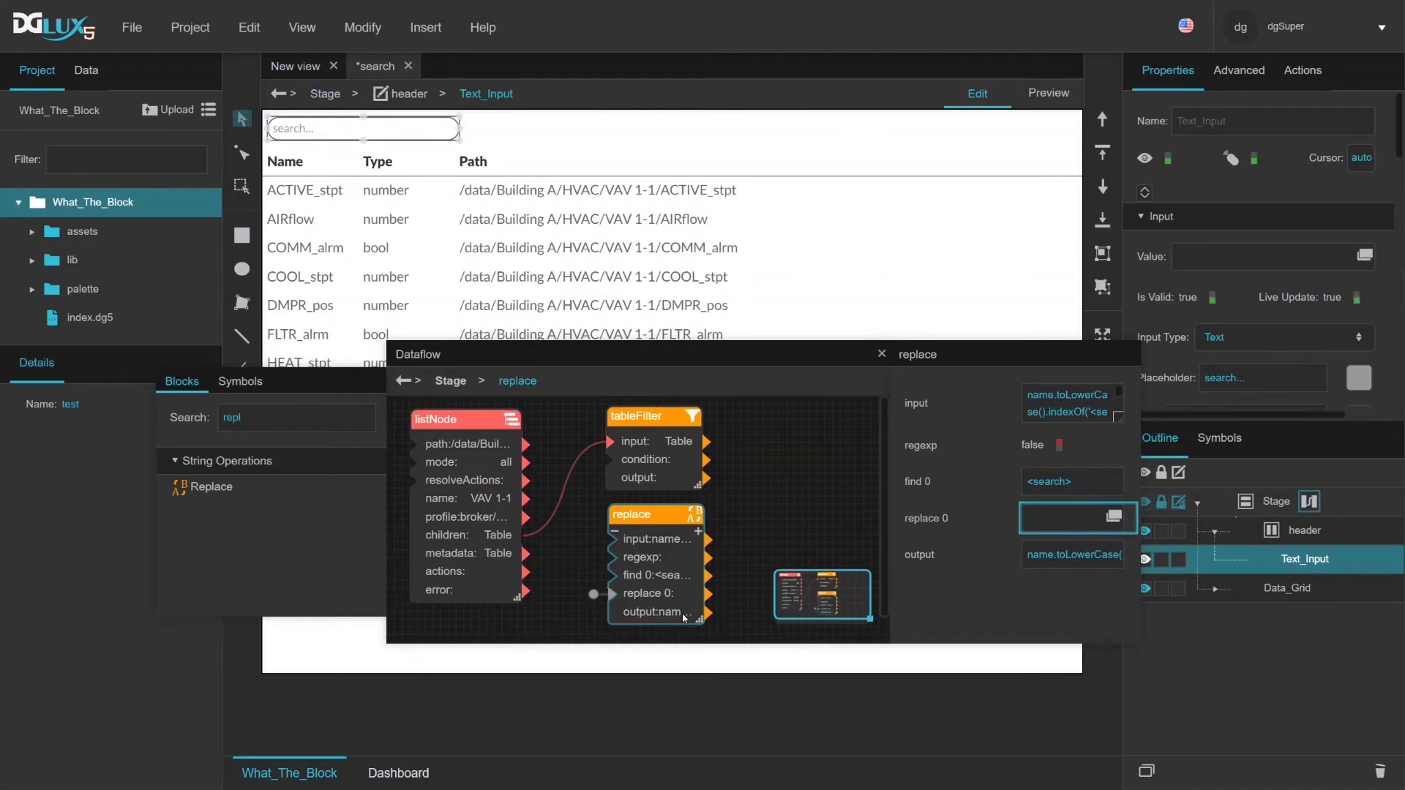
# Step: Connect the Replace block's output to the tableFilter condition and inspect the filter's output table
pyautogui.moveTo(684, 619); pyautogui.dragTo(655, 462)
pyautogui.click(655, 462)
pyautogui.click(1090, 516)
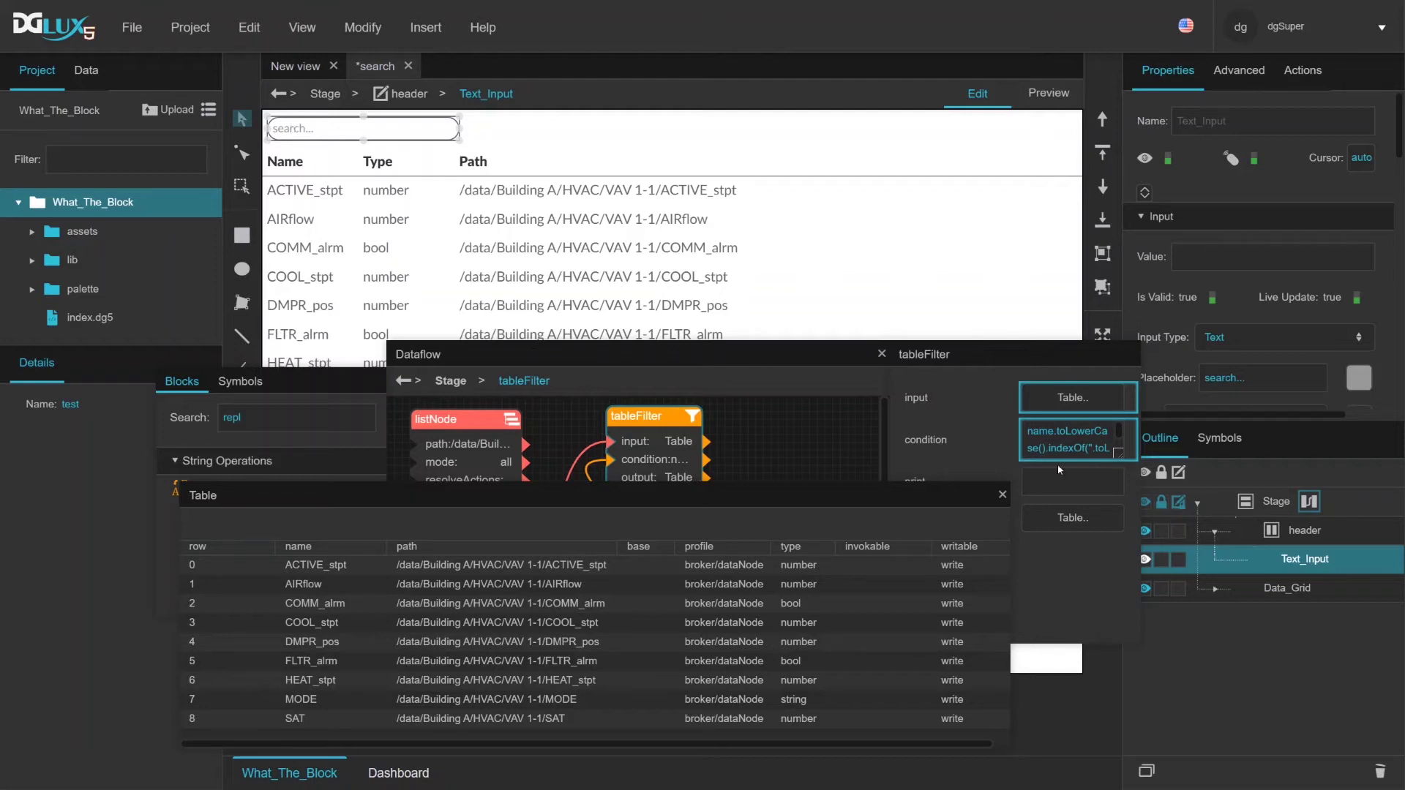
# Step: Bind the tableFilter's output table to the Data_Grid's Table property
pyautogui.click(1214, 591)
pyautogui.click(1263, 592)
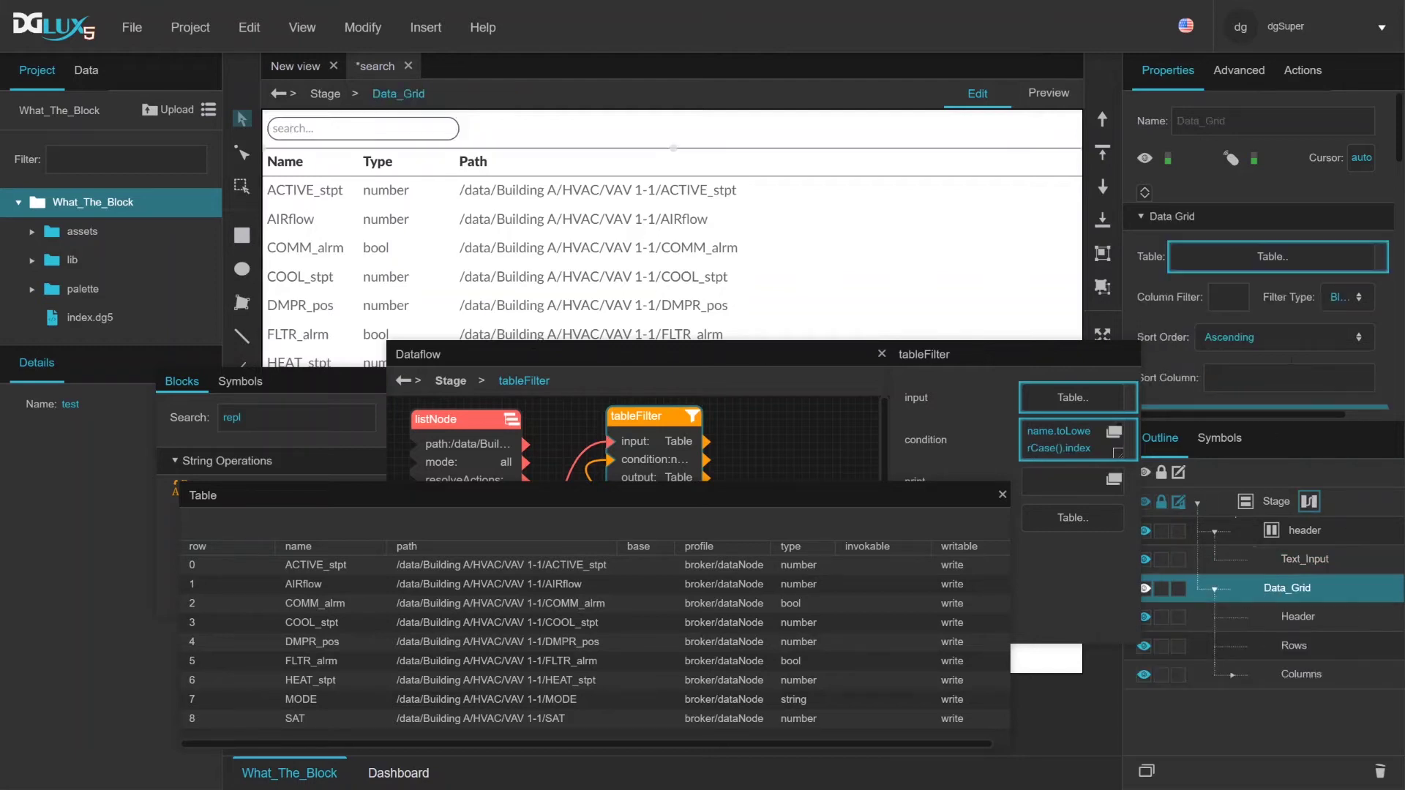
pyautogui.click(1003, 496)
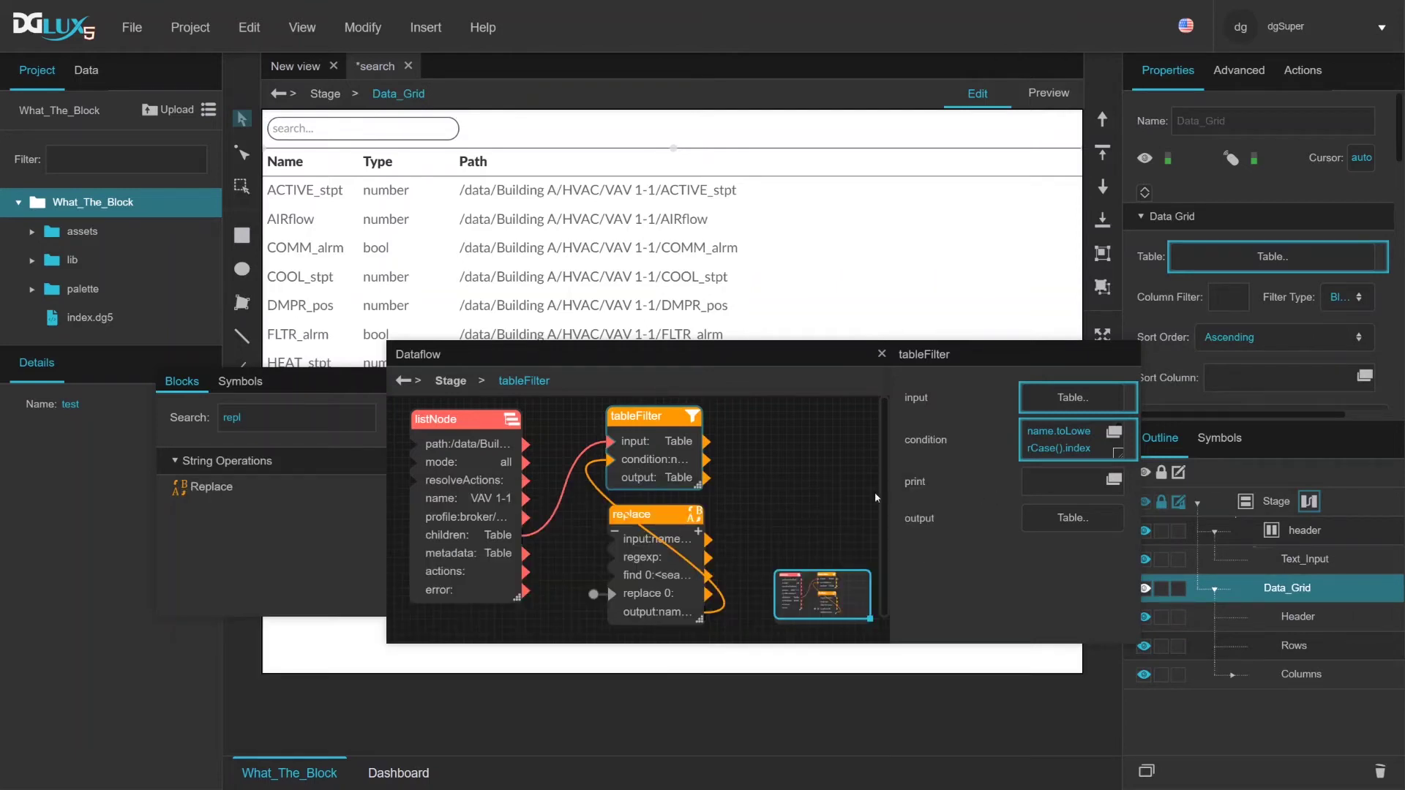
pyautogui.moveTo(704, 477); pyautogui.dragTo(1227, 262)
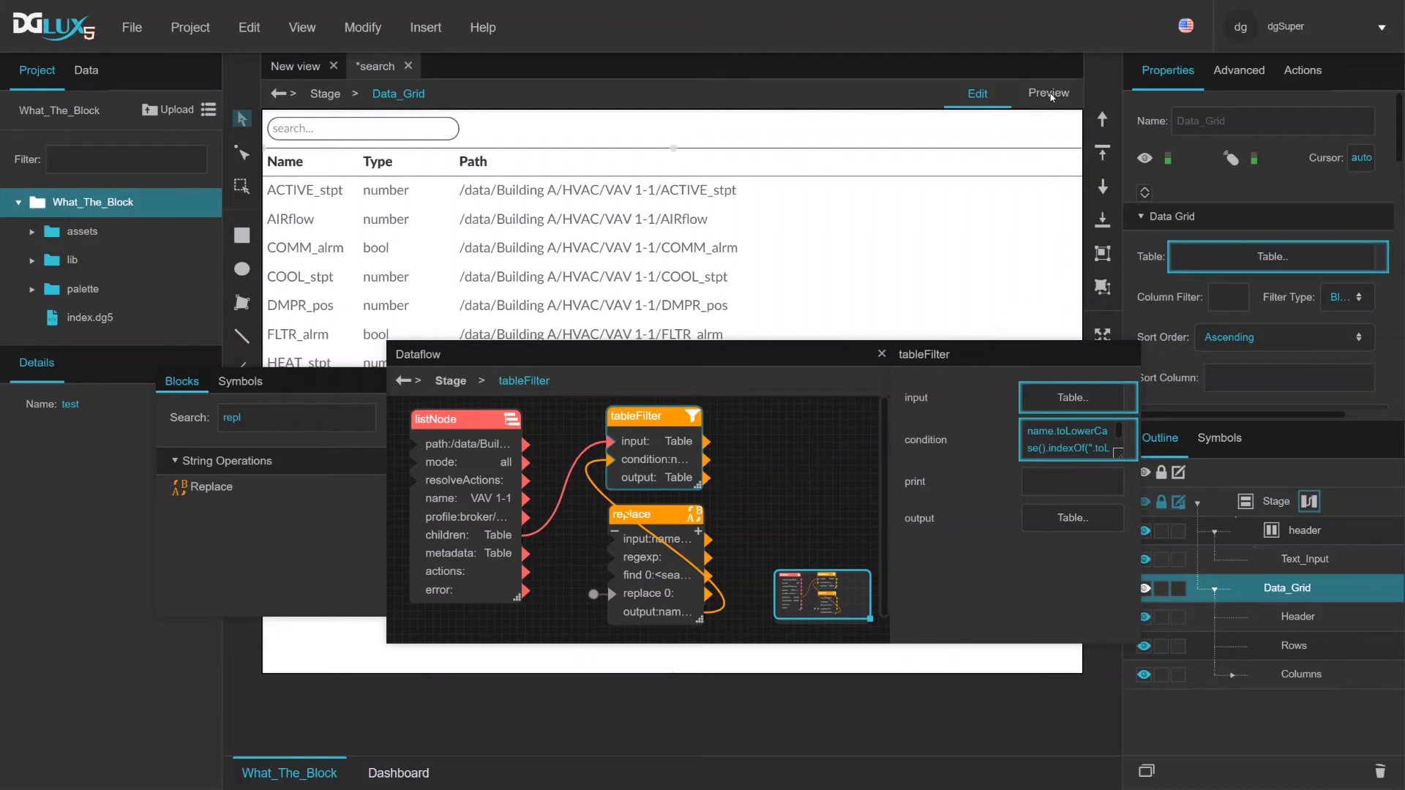
# Step: Preview the page, test the search field with "stpt", and clear it again
pyautogui.click(1051, 96)
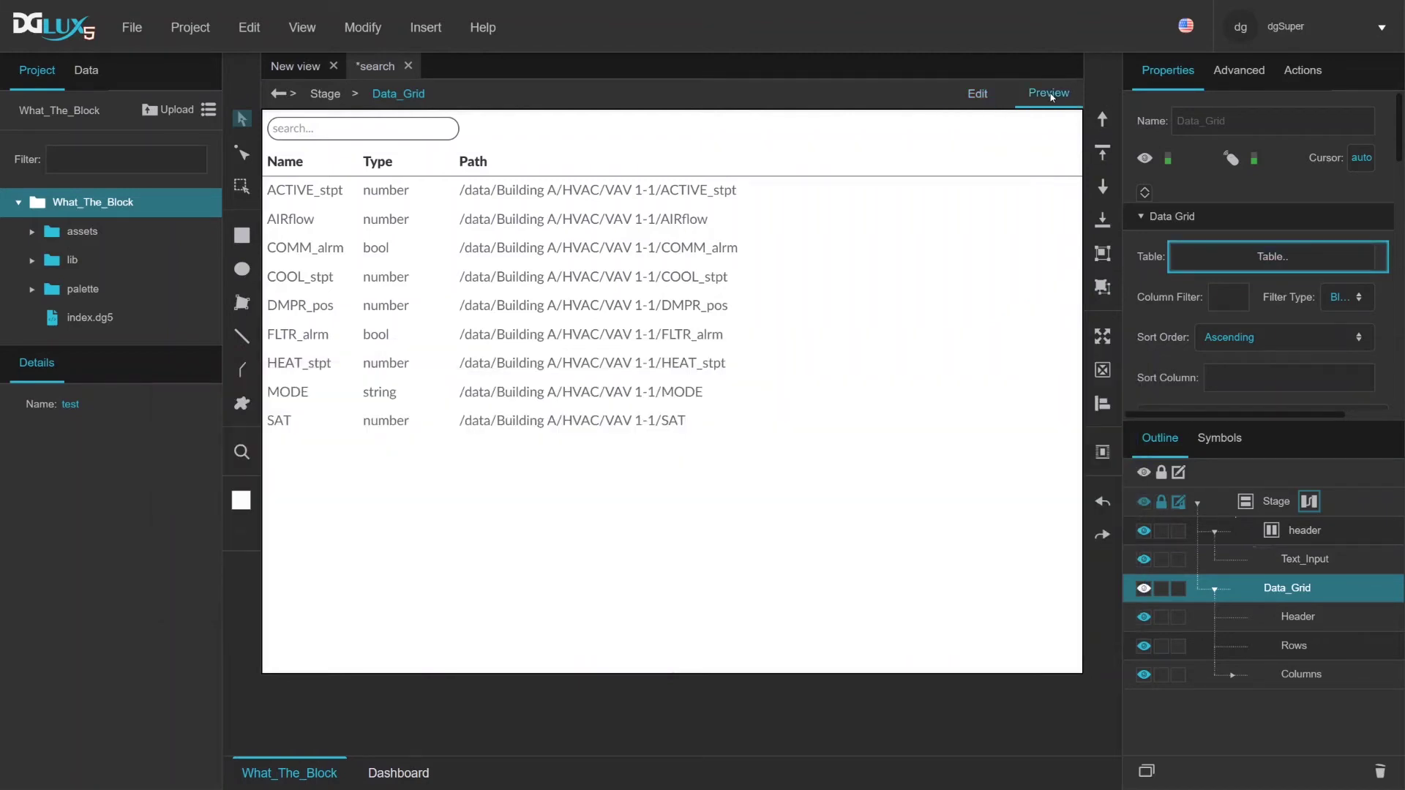
pyautogui.moveTo(772, 453); pyautogui.dragTo(677, 511)
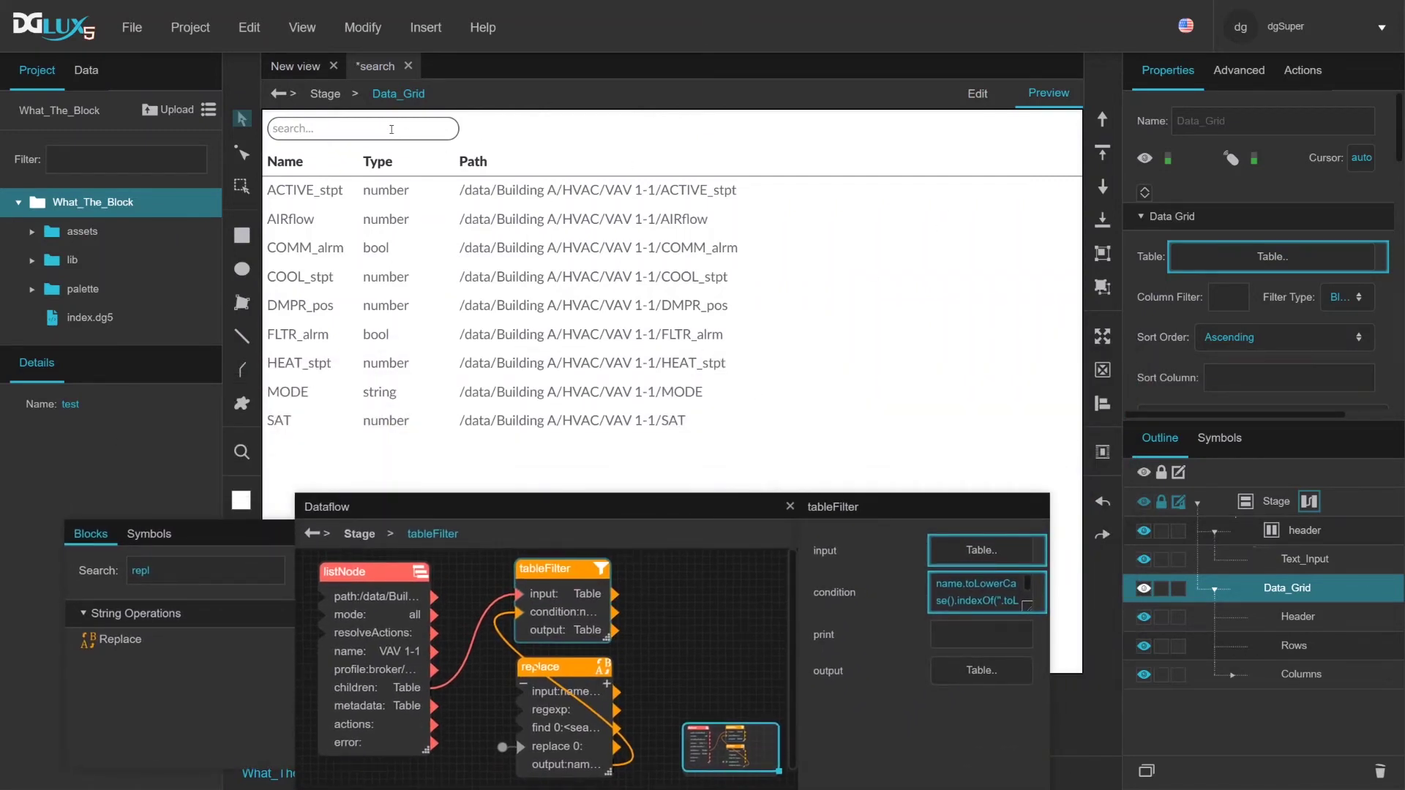
pyautogui.write('stpt')
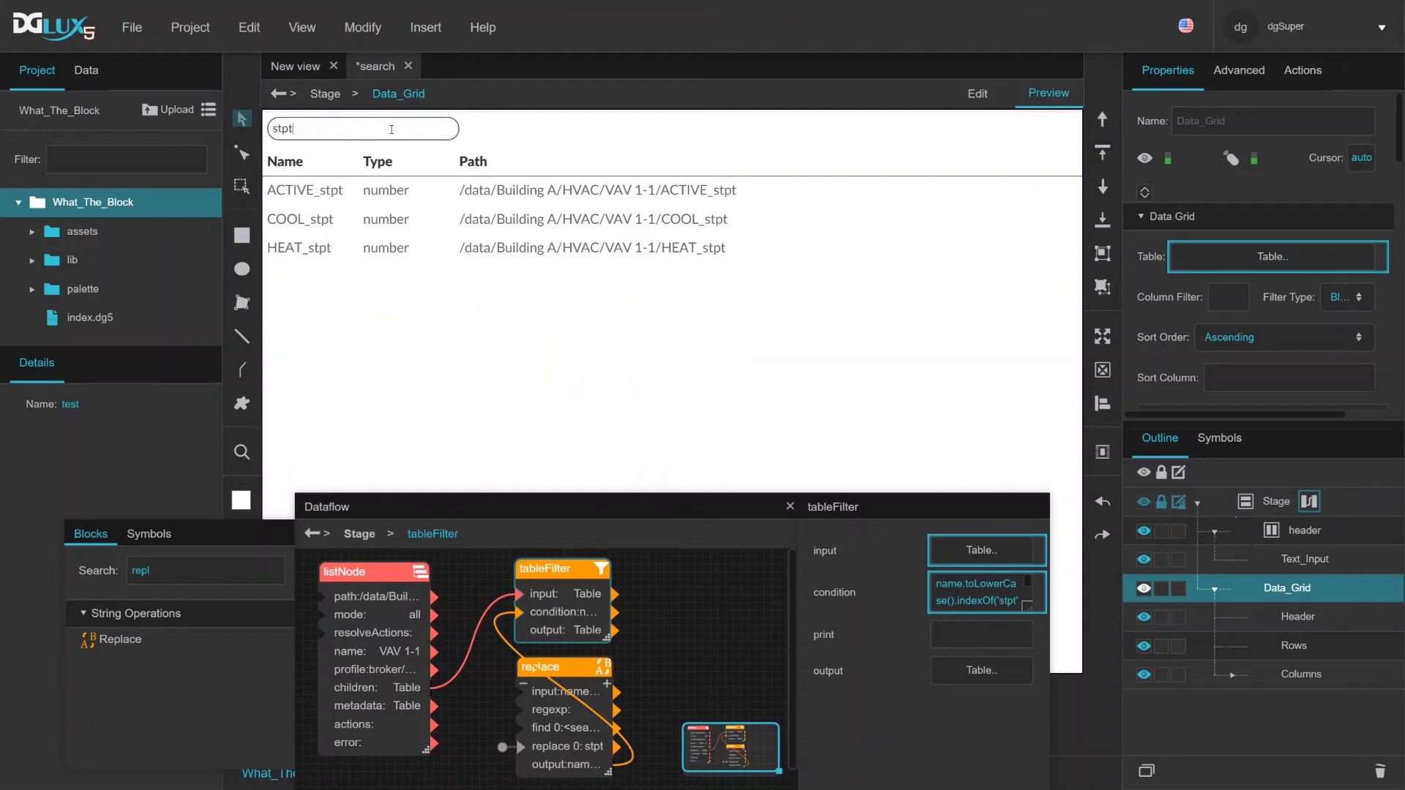
pyautogui.doubleClick(311, 130)
pyautogui.press('BackSpace')
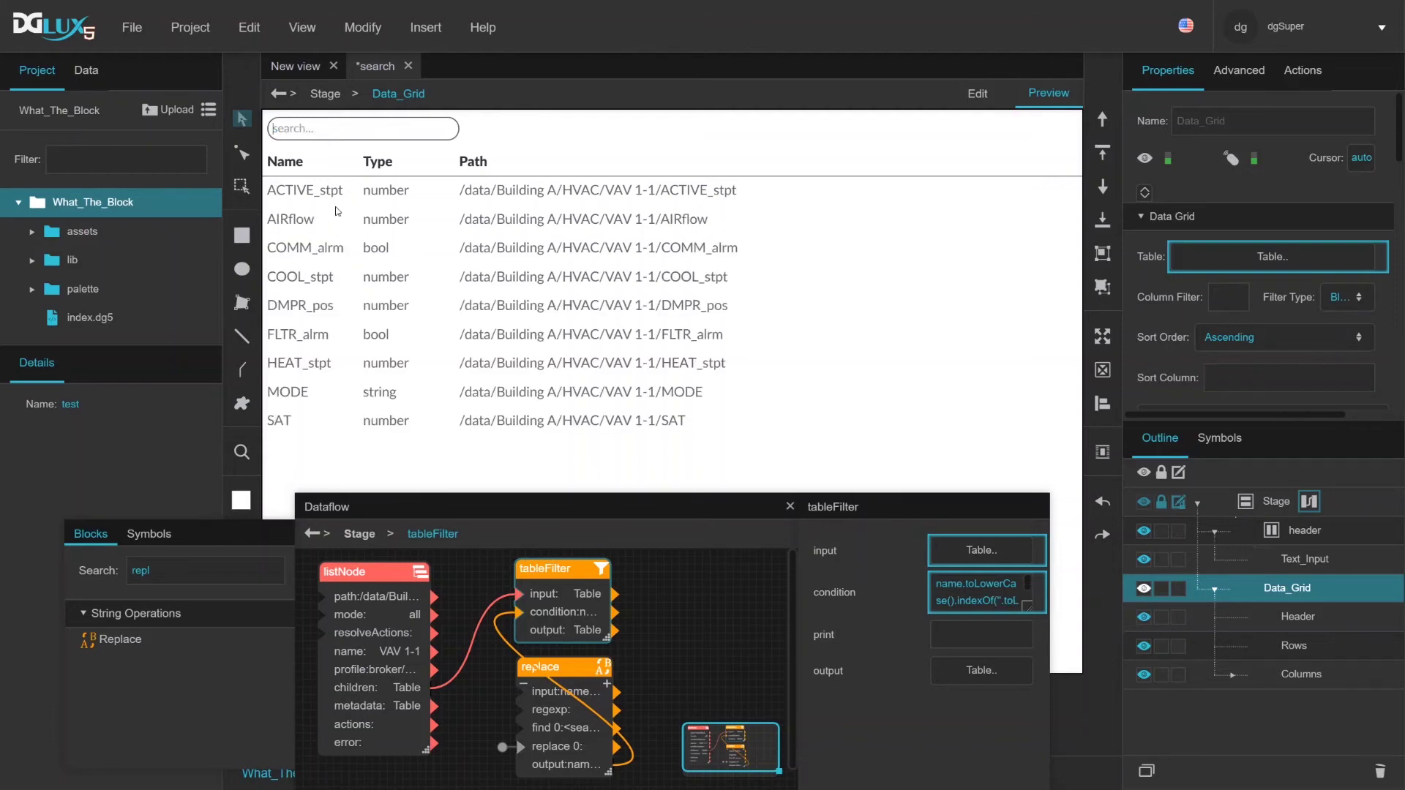
# Step: Move the tableFilter and replace blocks away from listNode to free space between them in the dataflow
pyautogui.moveTo(455, 507); pyautogui.dragTo(418, 461)
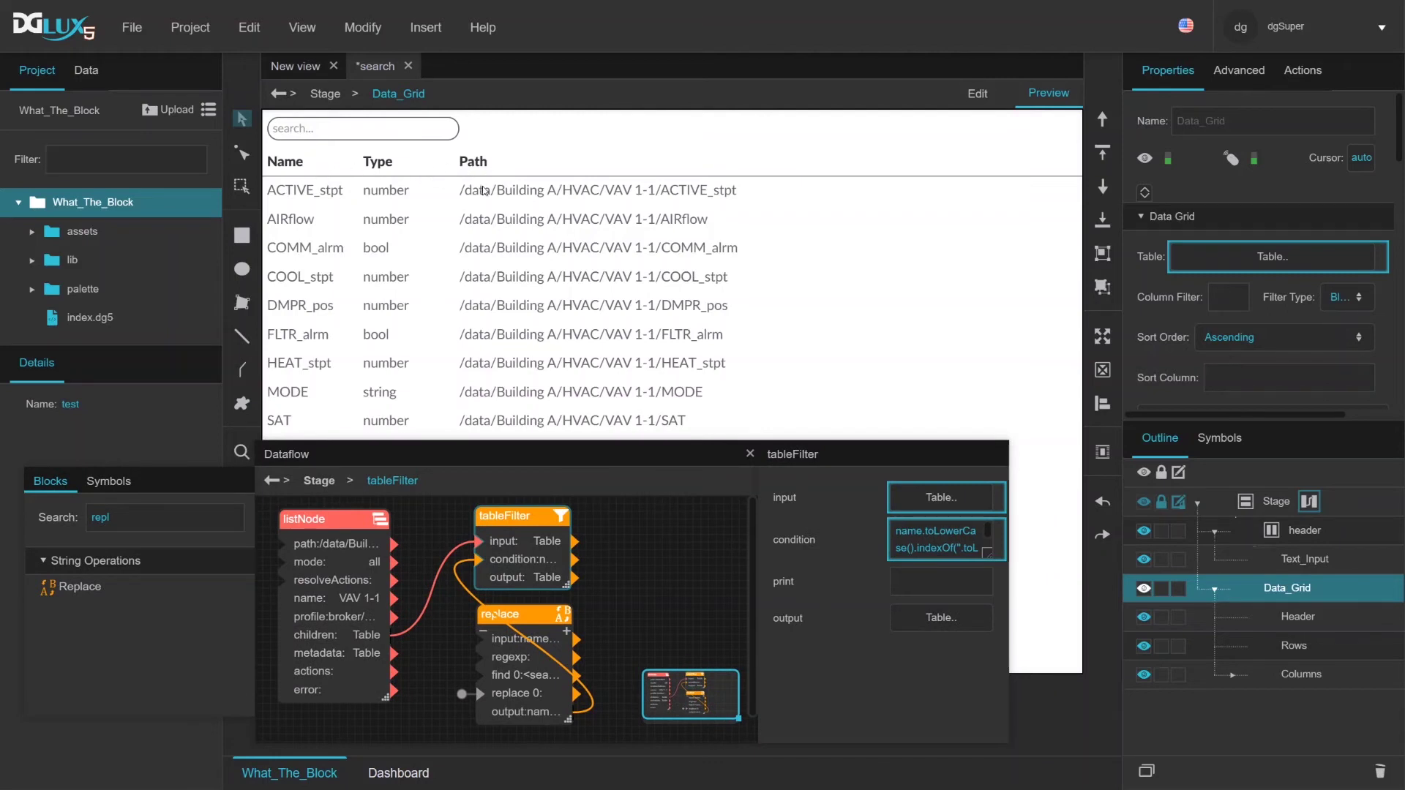
pyautogui.moveTo(522, 518); pyautogui.dragTo(627, 517)
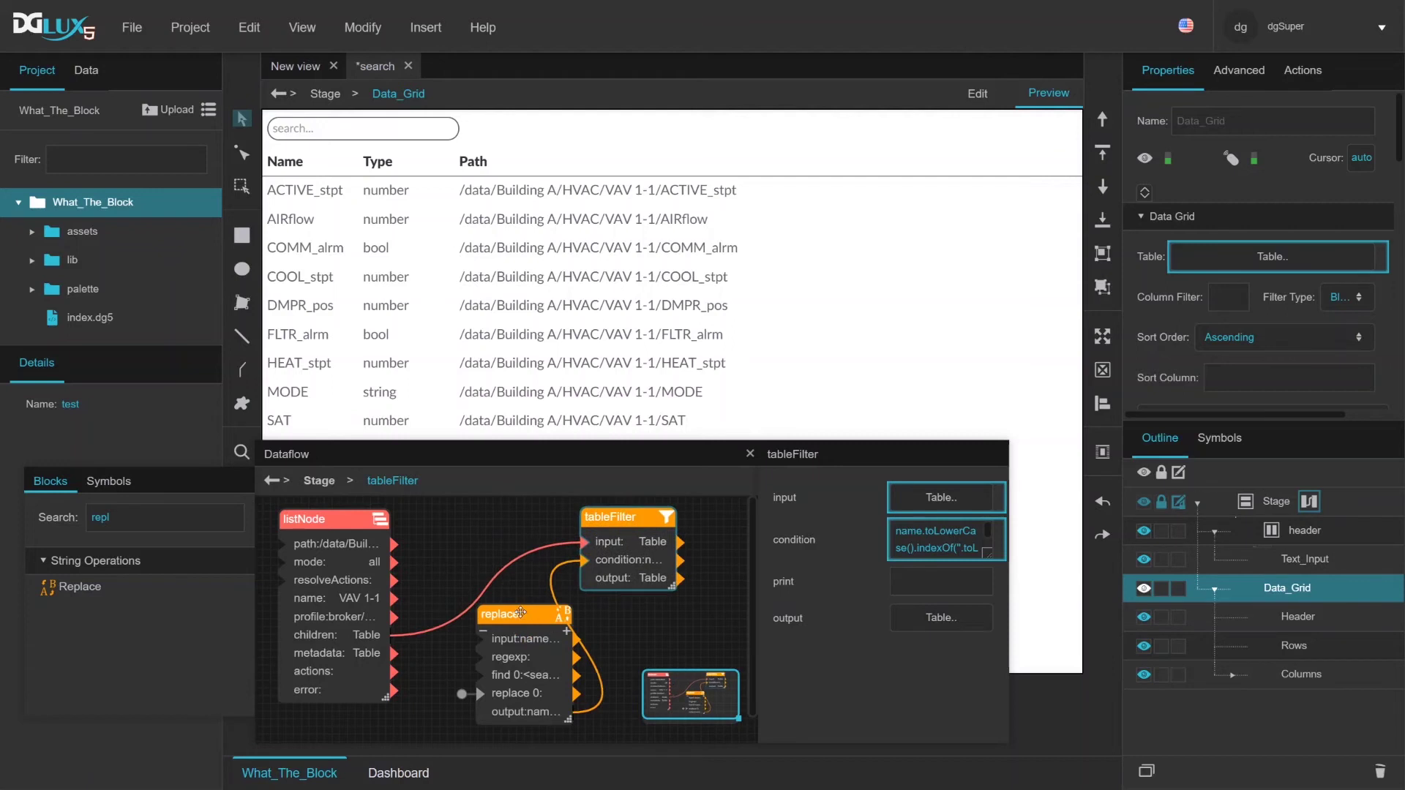
pyautogui.moveTo(523, 613); pyautogui.dragTo(622, 614)
# Step: Review the full condition expression of the tableFilter block
pyautogui.click(627, 559)
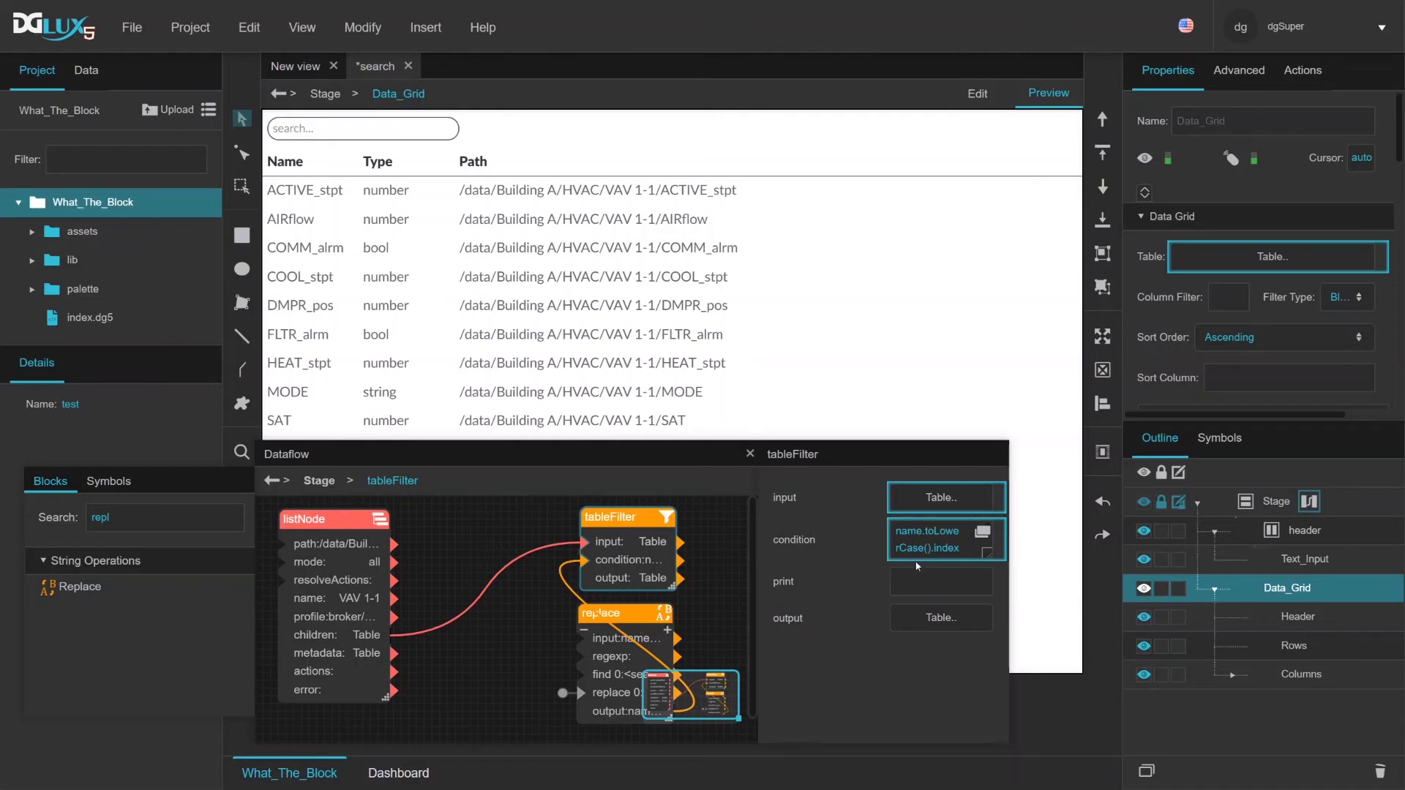
pyautogui.click(982, 532)
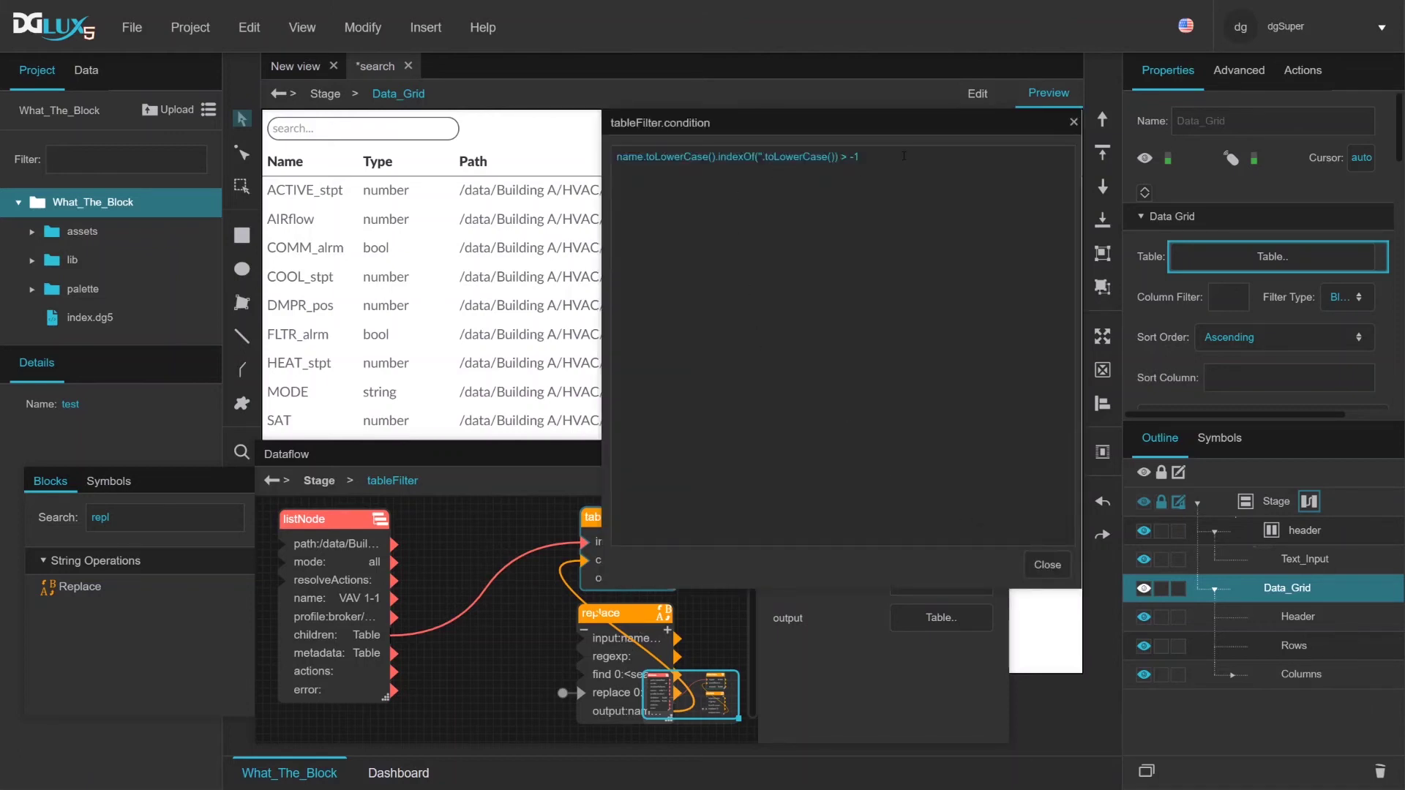
pyautogui.click(1043, 565)
# Step: Find the Column Mapping block and add it between listNode and tableFilter in the dataflow
pyautogui.doubleClick(176, 513)
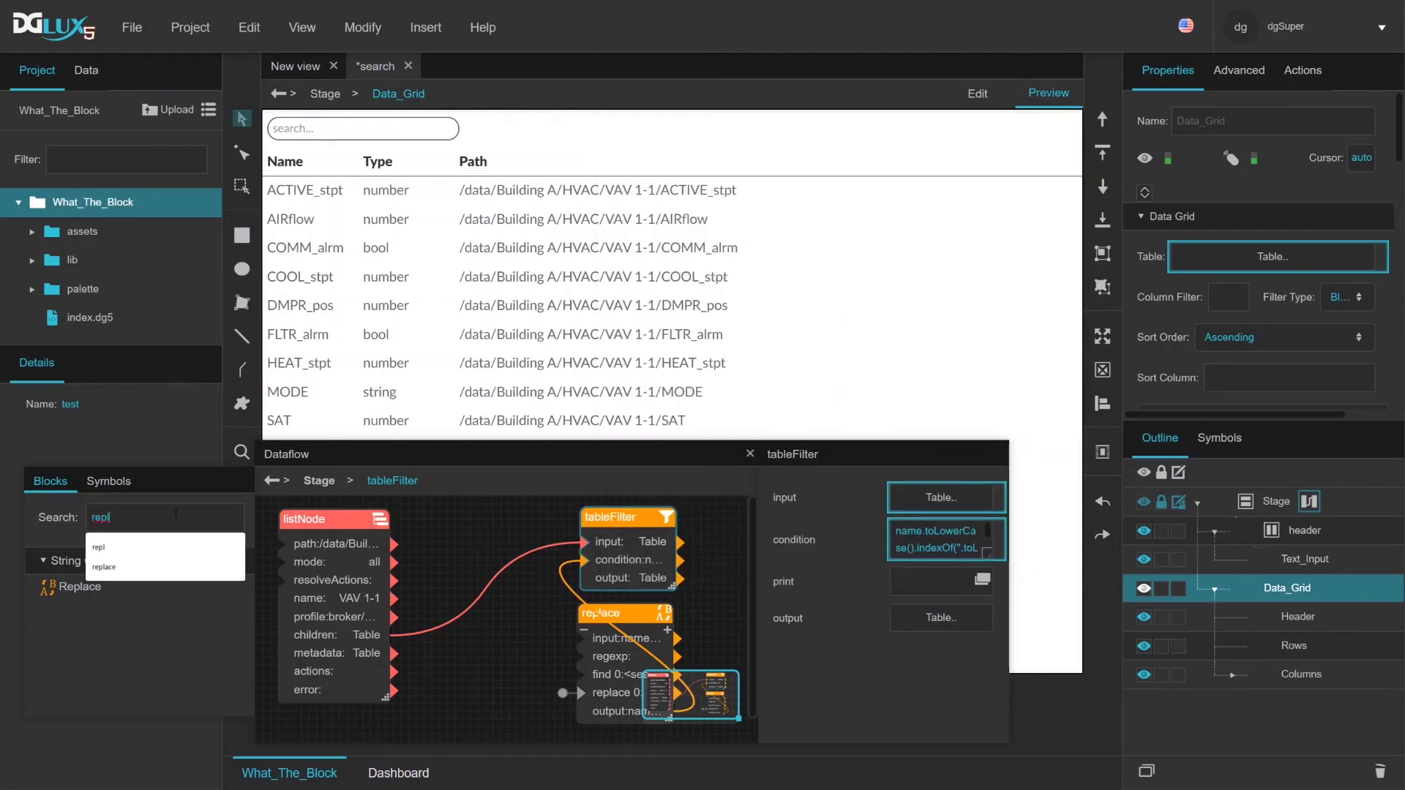
pyautogui.write('cal')
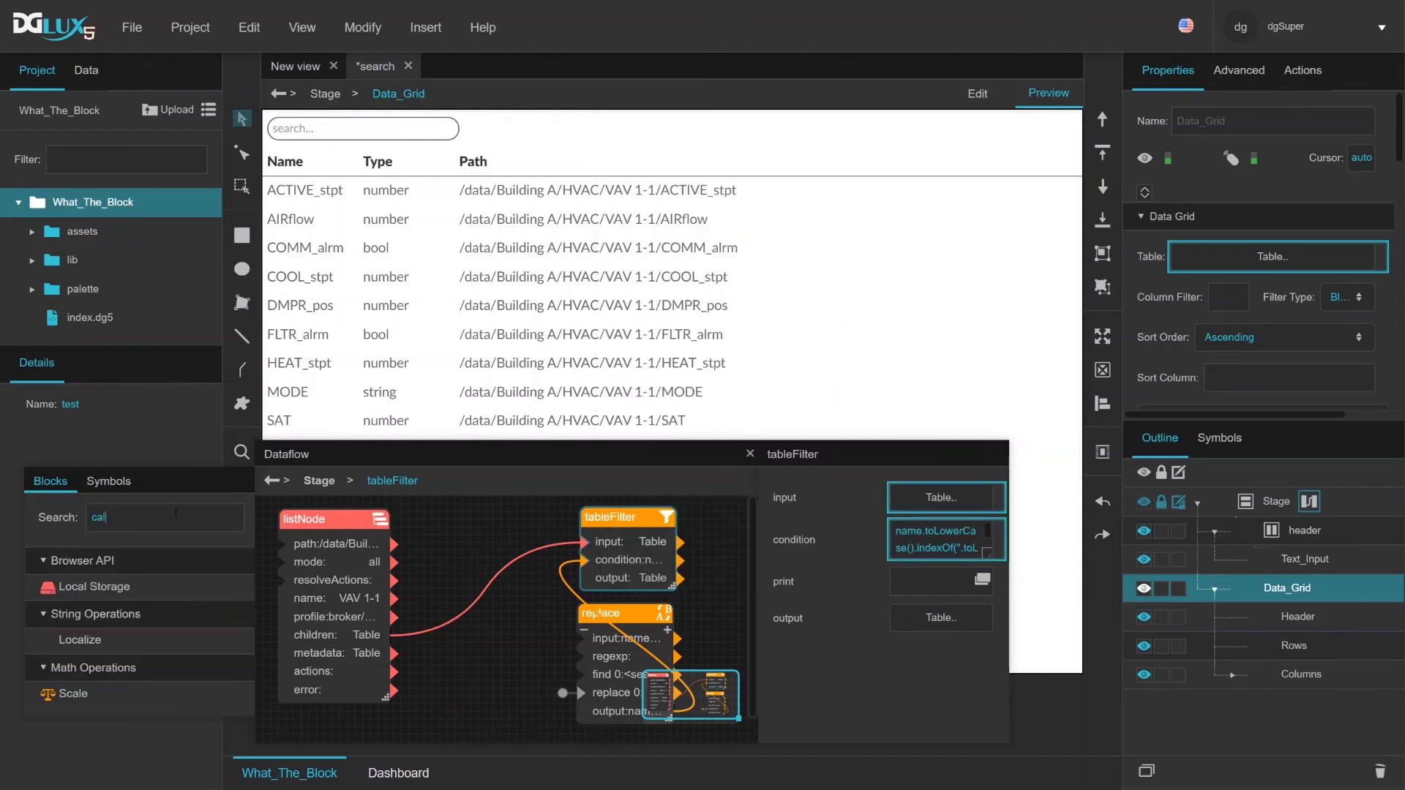
pyautogui.press('BackSpace')
pyautogui.press('BackSpace')
pyautogui.write('olu')
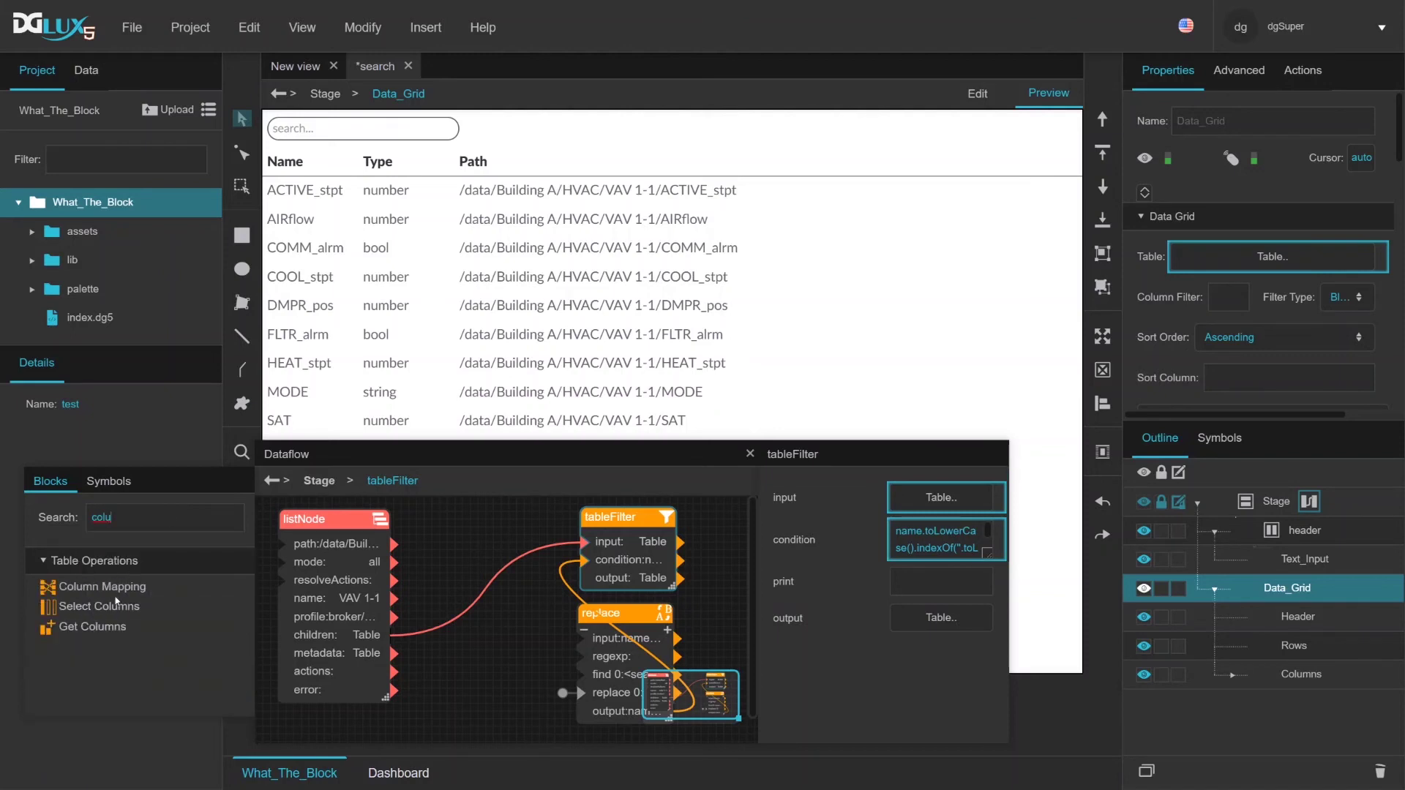
pyautogui.moveTo(109, 587); pyautogui.dragTo(442, 514)
# Step: Connect listNode's children table to the Column Mapping block's input and set retainColumns to true
pyautogui.moveTo(394, 634); pyautogui.dragTo(445, 545)
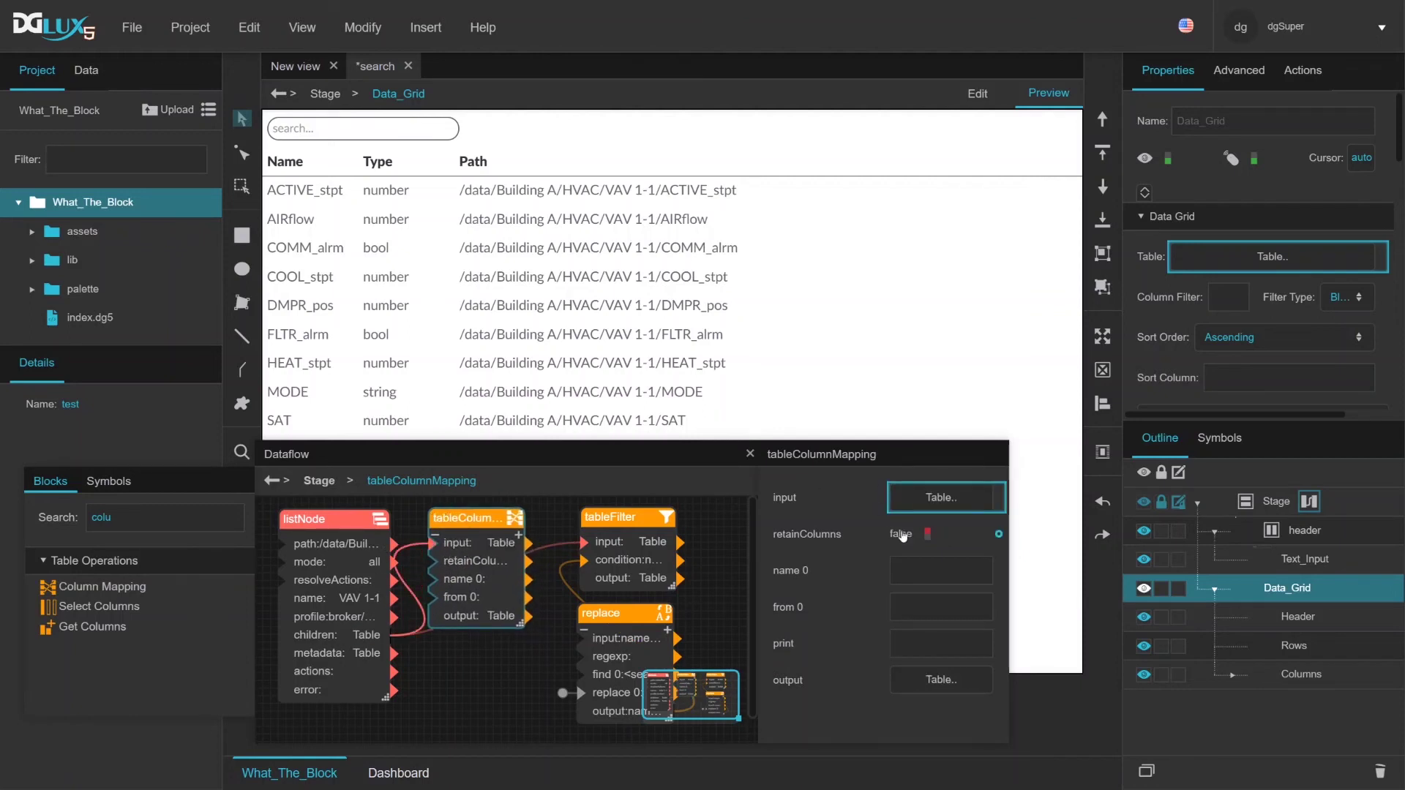
pyautogui.click(926, 535)
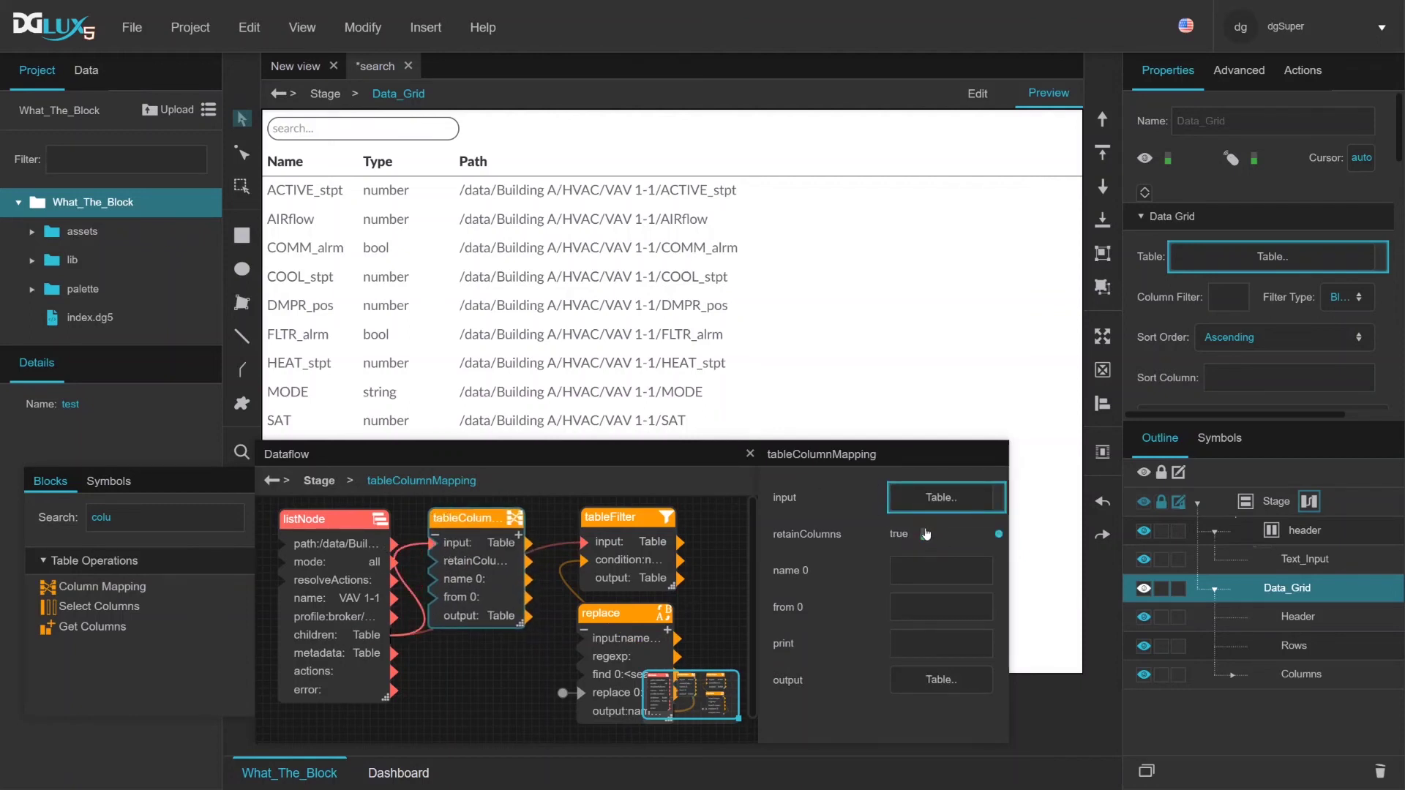
# Step: Define a mapped column named search in the Column Mapping block, built from =name + '_' + path + '_' + type
pyautogui.click(944, 571)
pyautogui.write('search')
pyautogui.click(932, 613)
pyautogui.write('=name + \'_\' + path + "-"')
pyautogui.press('BackSpace')
pyautogui.press('BackSpace')
pyautogui.write('_')
pyautogui.press('Left')
pyautogui.press('Left')
pyautogui.press('BackSpace')
pyautogui.write("'")
pyautogui.press('End')
pyautogui.write("' + type")
pyautogui.press('Tab')
# Step: Inspect the Column Mapping block's output table, widening the table window and the search column to read the combined values
pyautogui.click(915, 691)
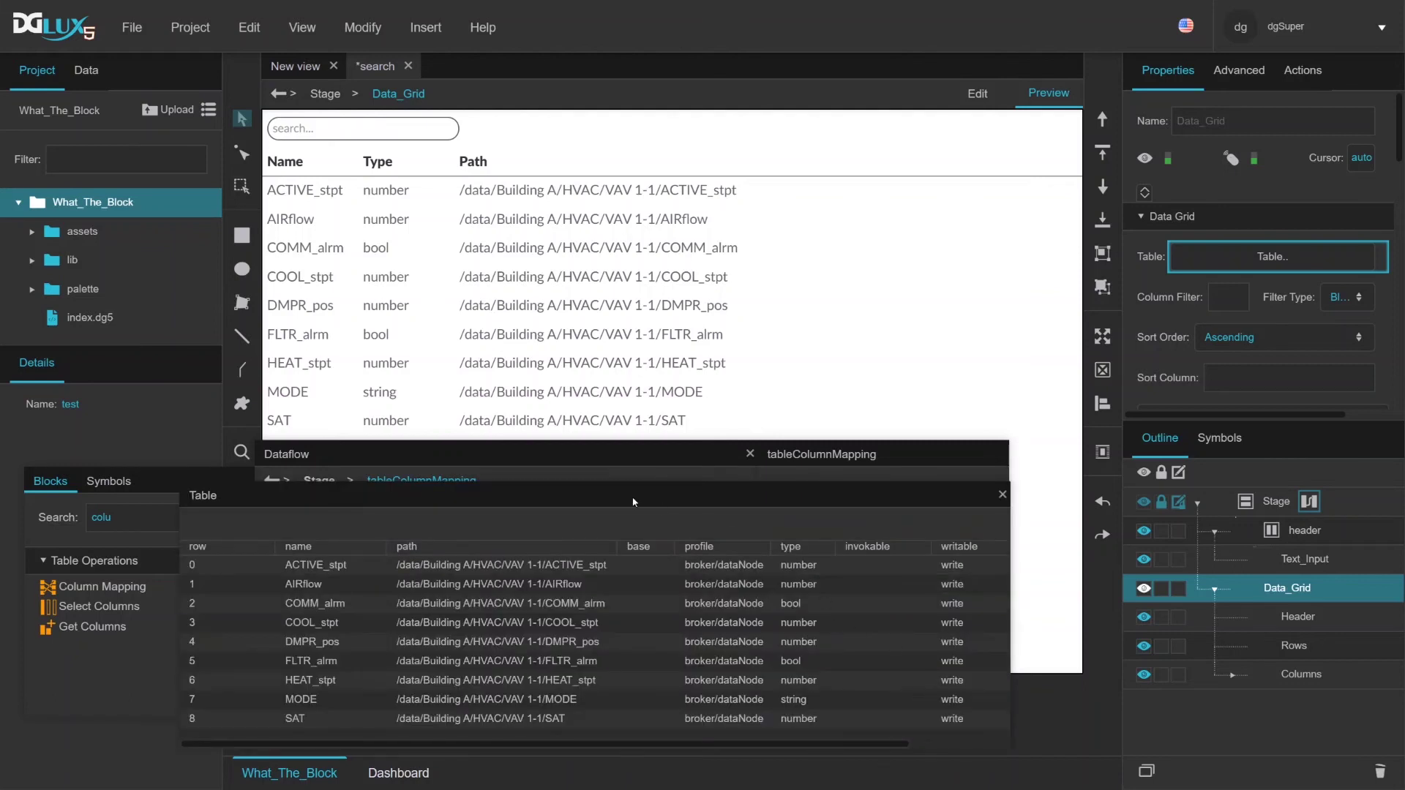
pyautogui.moveTo(634, 502); pyautogui.dragTo(568, 337)
pyautogui.moveTo(363, 577); pyautogui.dragTo(461, 577)
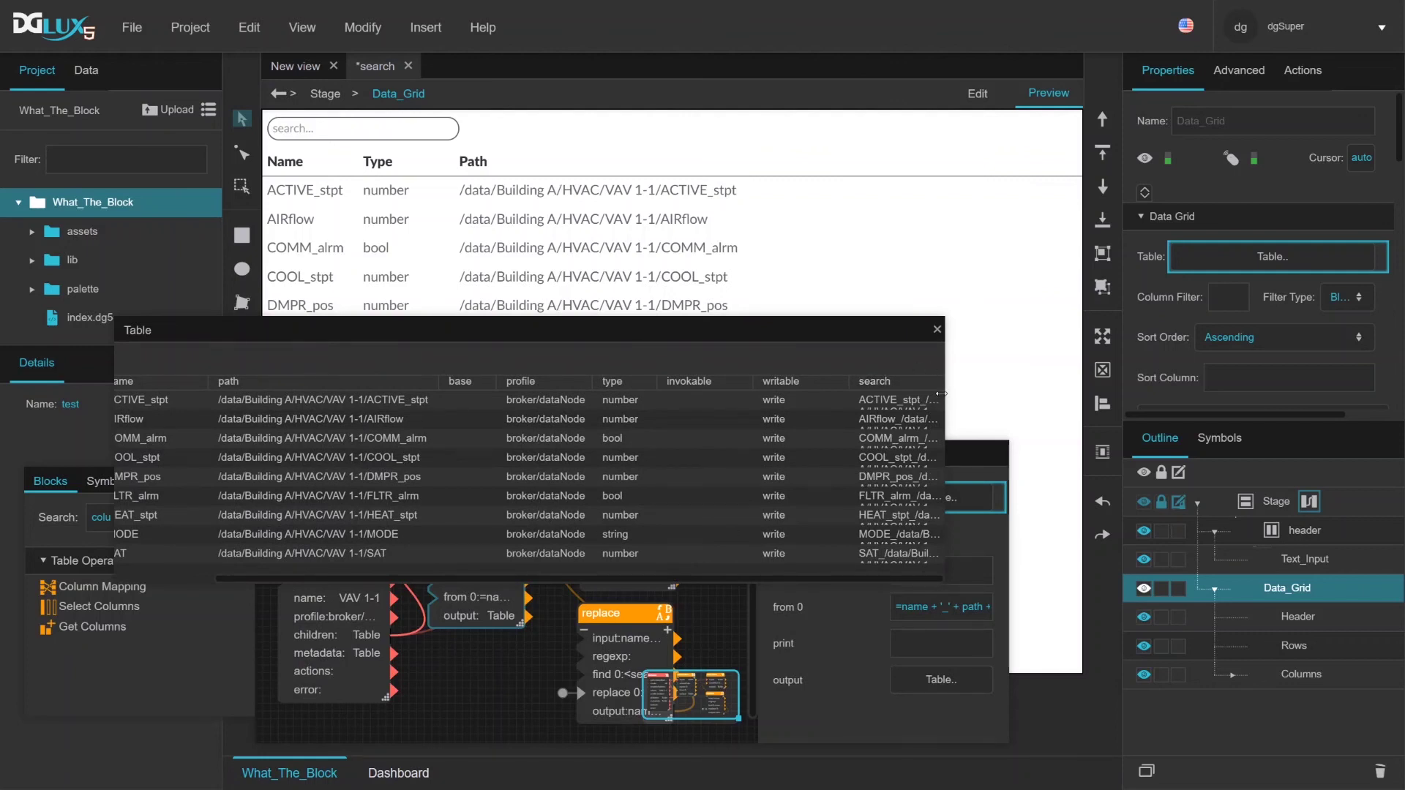
pyautogui.moveTo(938, 394); pyautogui.dragTo(1241, 397)
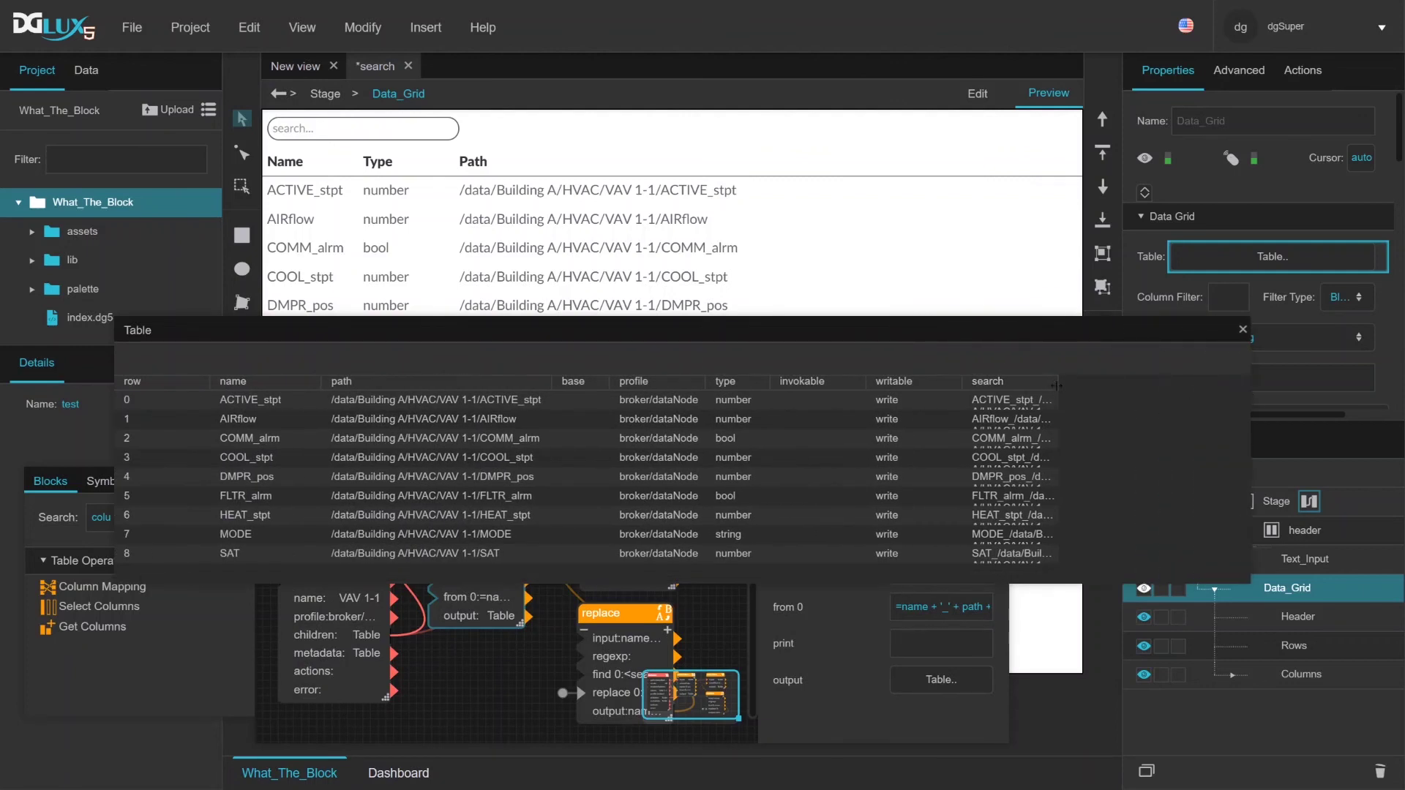
pyautogui.moveTo(1058, 388); pyautogui.dragTo(1241, 399)
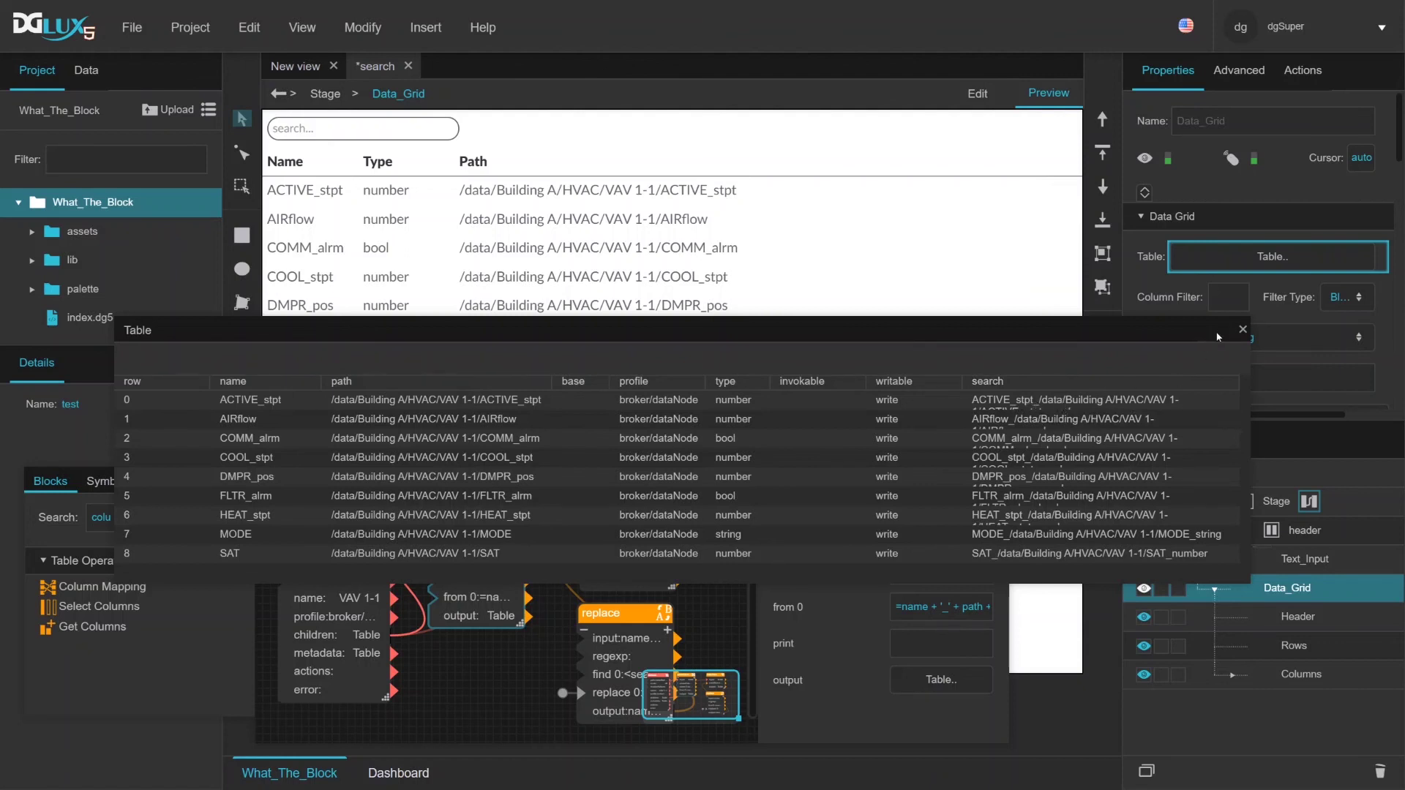
pyautogui.click(1242, 330)
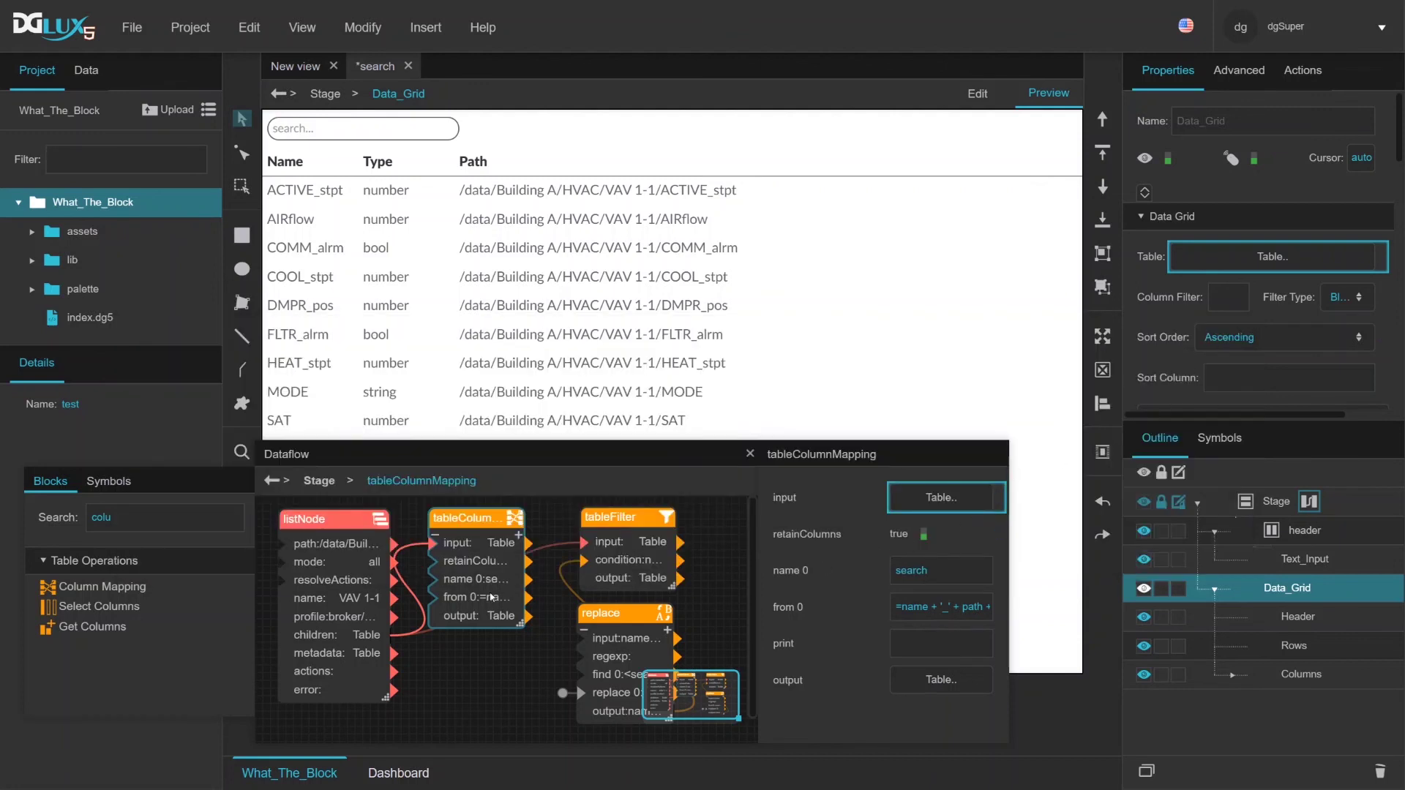
# Step: Connect the Column Mapping output to tableFilter's input and change name to search in the replace block's input expression
pyautogui.moveTo(529, 617); pyautogui.dragTo(582, 546)
pyautogui.click(614, 627)
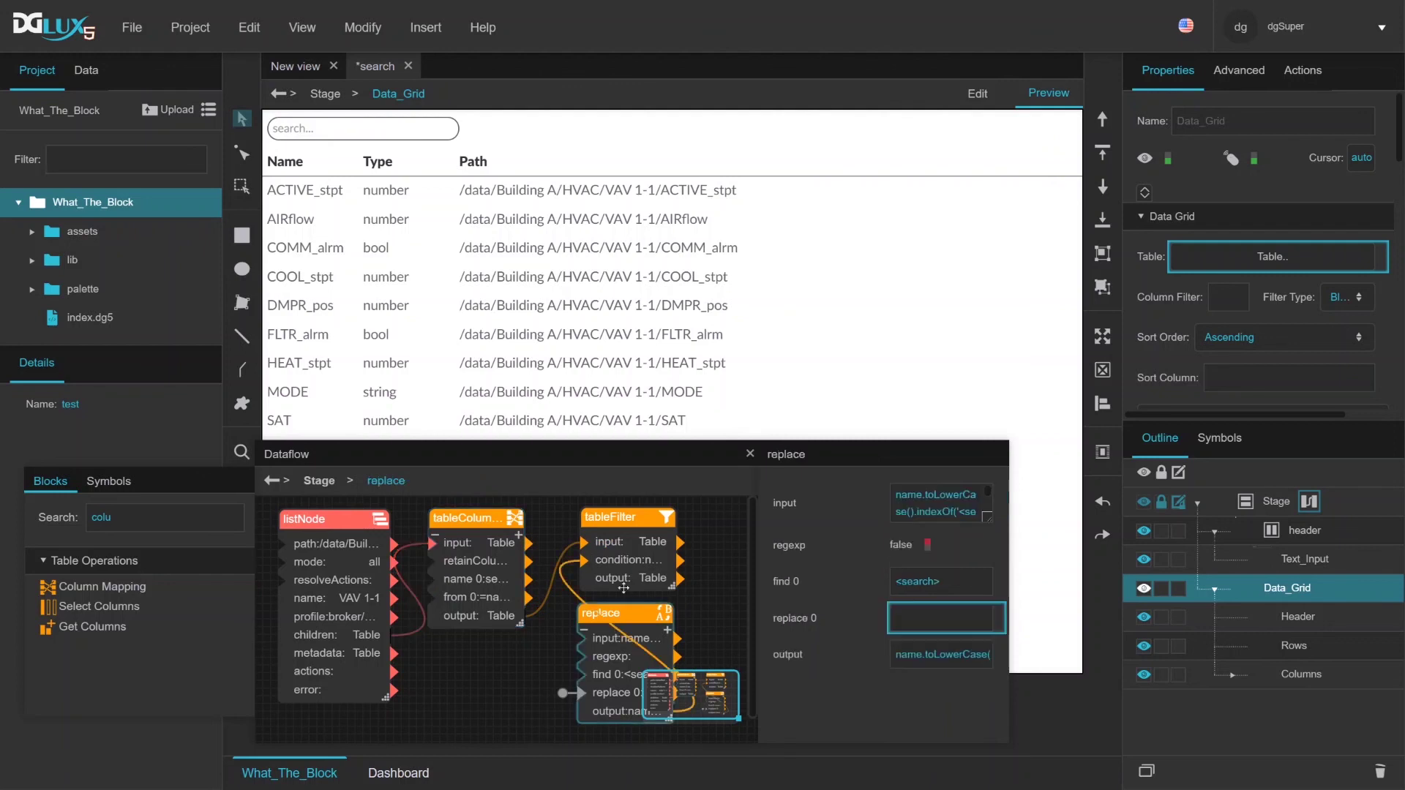
pyautogui.moveTo(983, 497)
pyautogui.moveTo(924, 495); pyautogui.dragTo(896, 496)
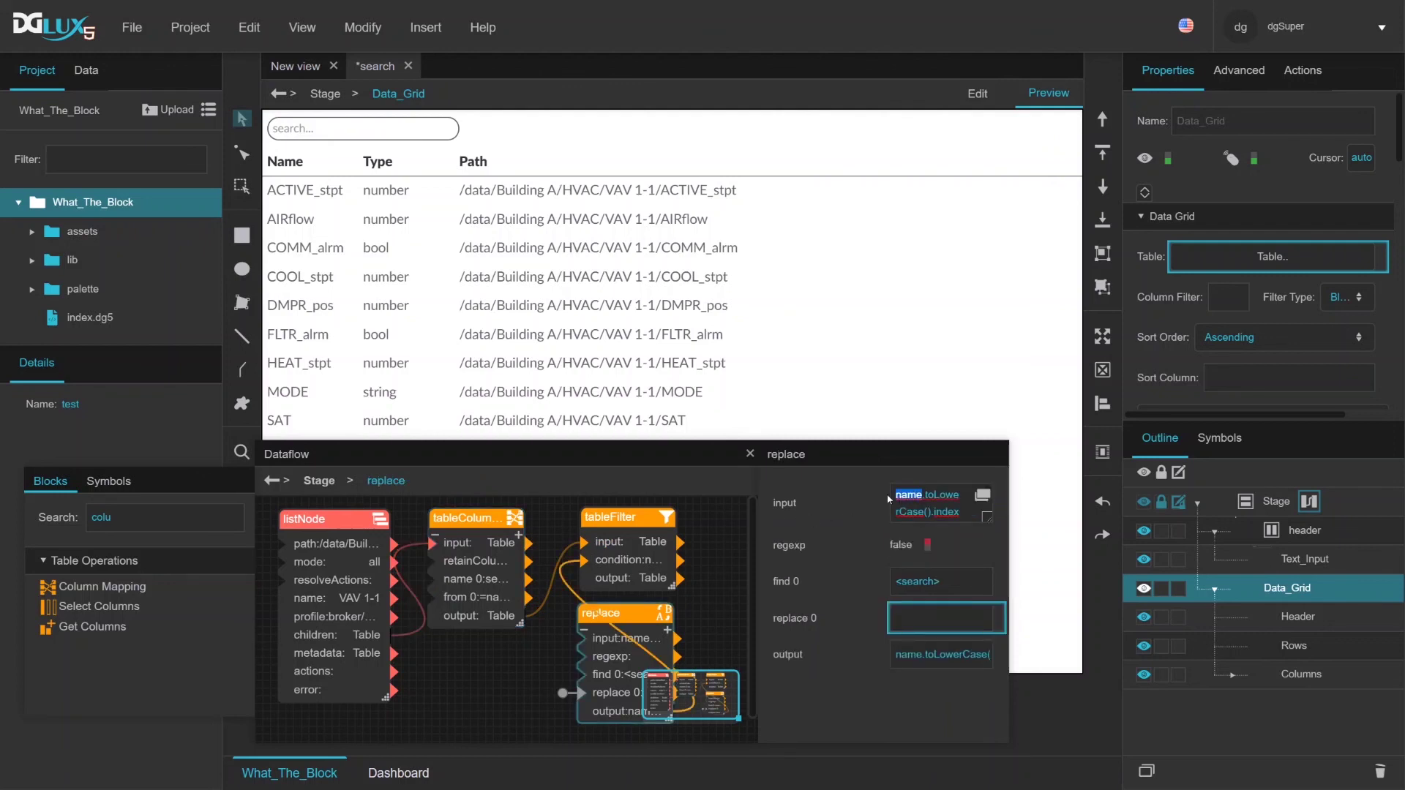
pyautogui.write('search')
pyautogui.click(494, 581)
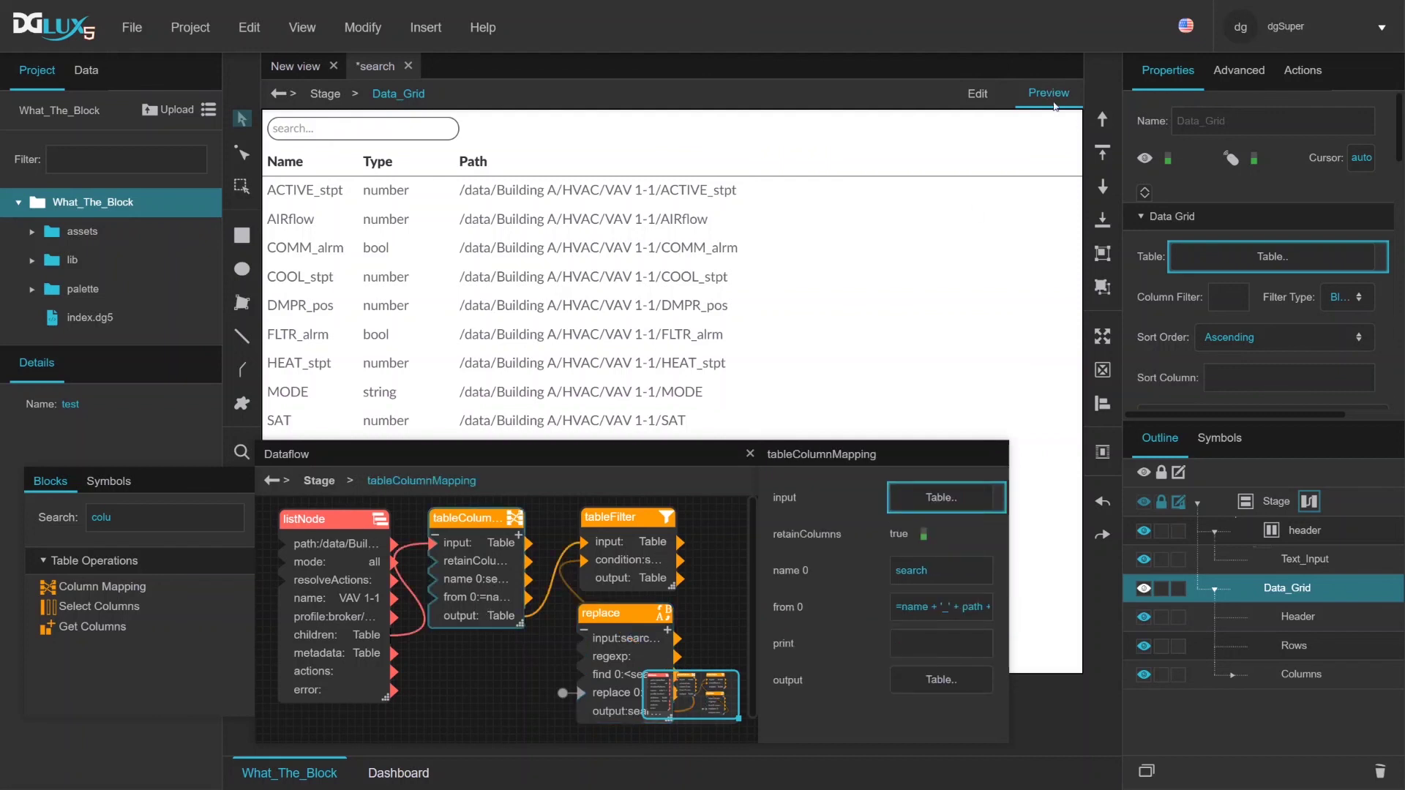
# Step: Test the grid search in the preview with "numb" to match by type, and clear the search text
pyautogui.click(402, 129)
pyautogui.write('num')
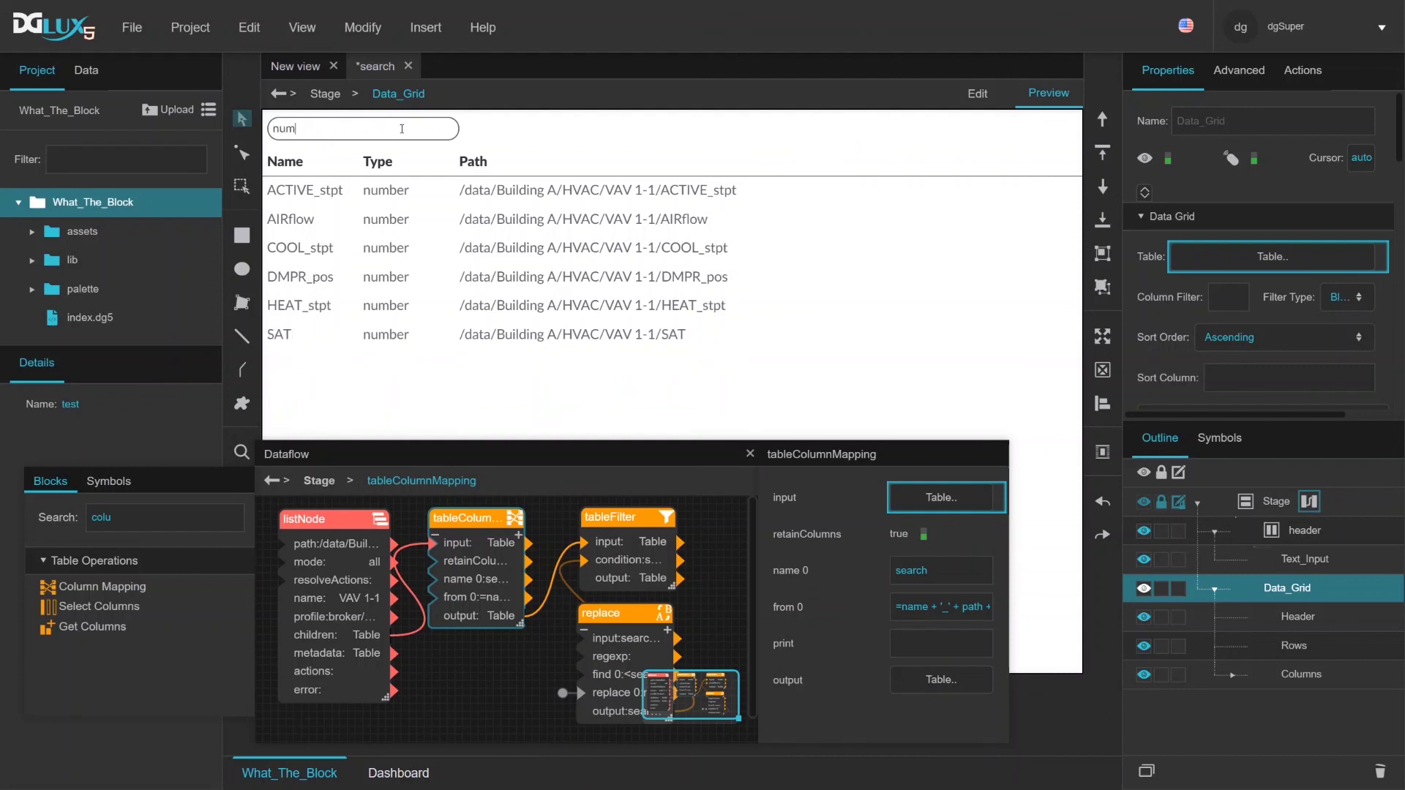
pyautogui.write('b')
pyautogui.press('BackSpace')
pyautogui.press('BackSpace')
pyautogui.press('BackSpace')
pyautogui.press('BackSpace')
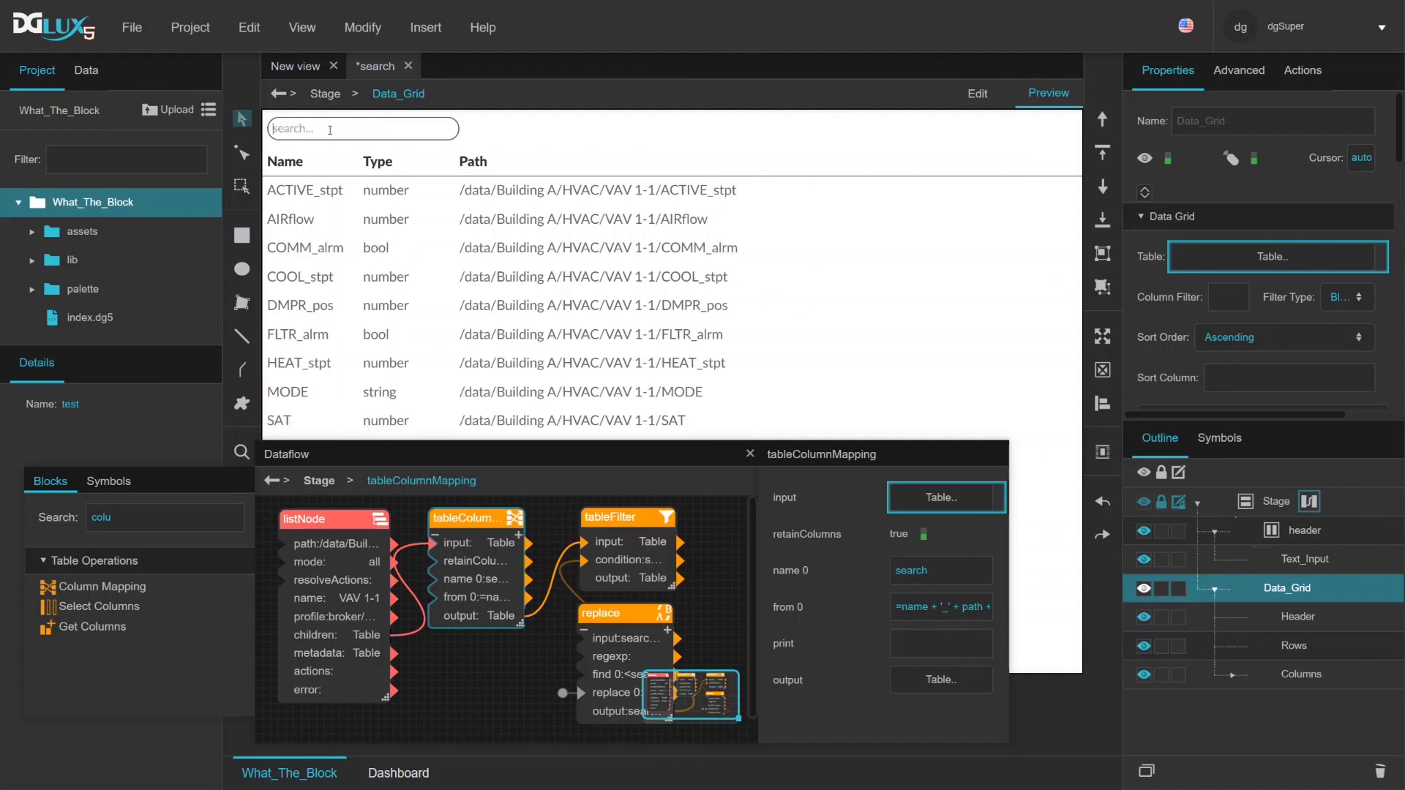